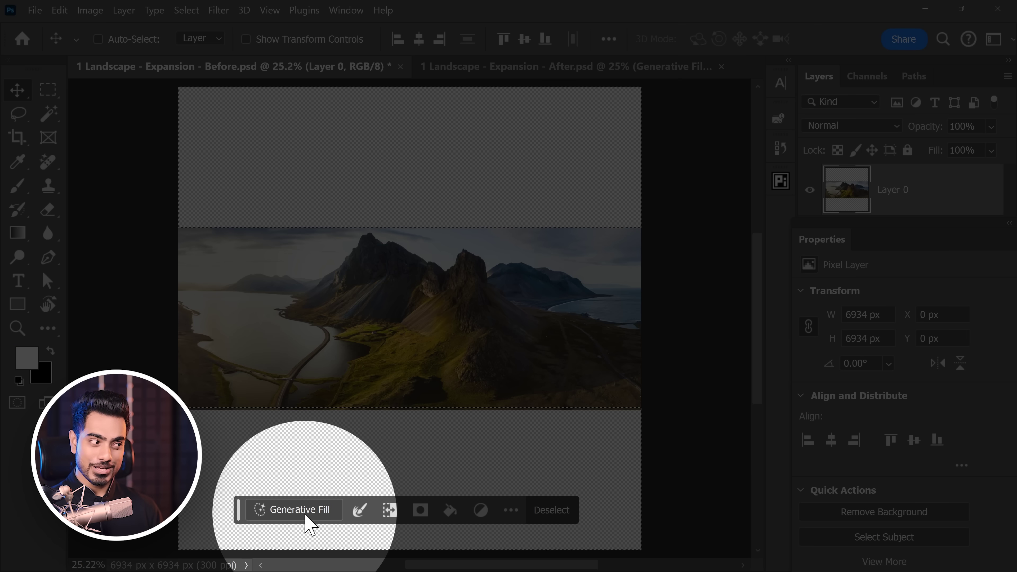
- Generate fill for the empty top and bottom, preview all three variations, and keep the first
left_click(308, 516)
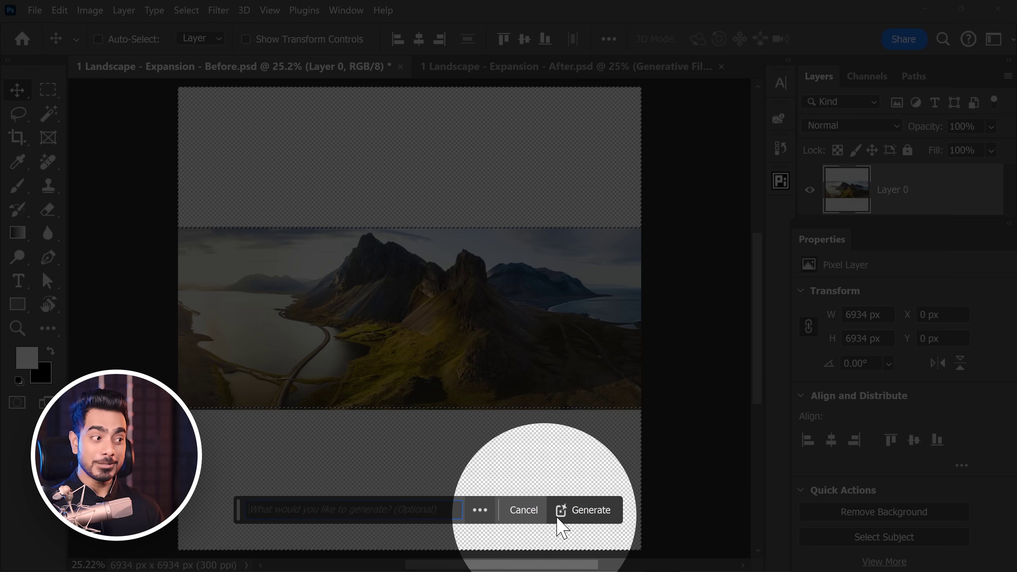
left_click(586, 515)
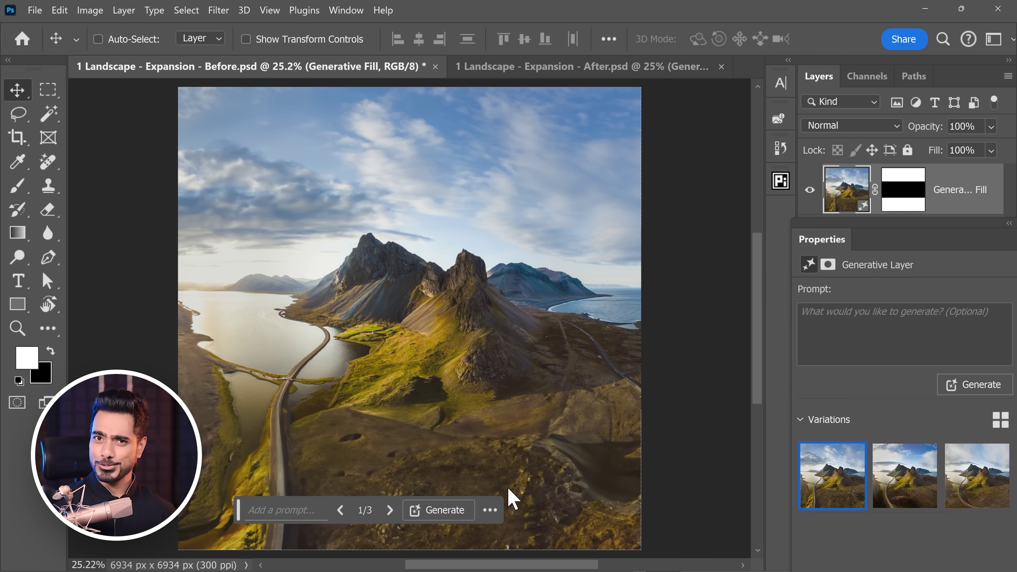
left_click(933, 477)
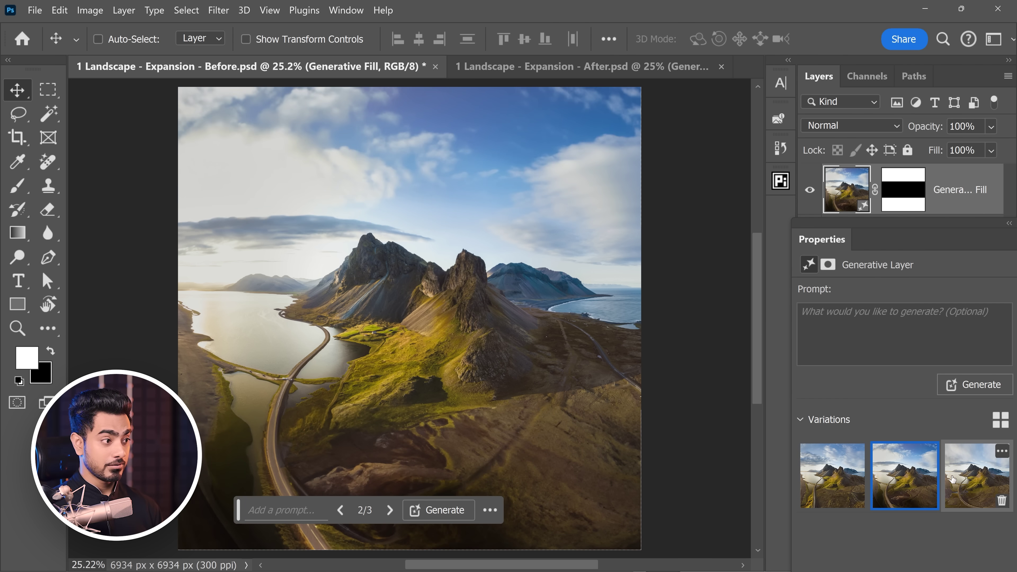
left_click(948, 477)
left_click(832, 474)
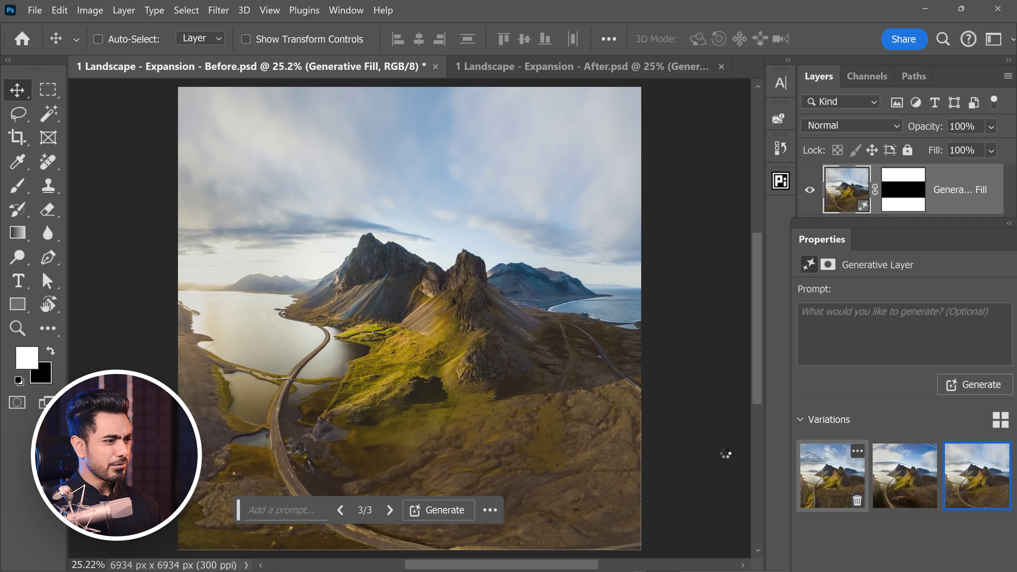
scroll(324, 412, "up", 5)
- Zoom in and toggle the Generative Fill layer to compare the soft generated ground with the original
scroll(325, 410, "up", 4)
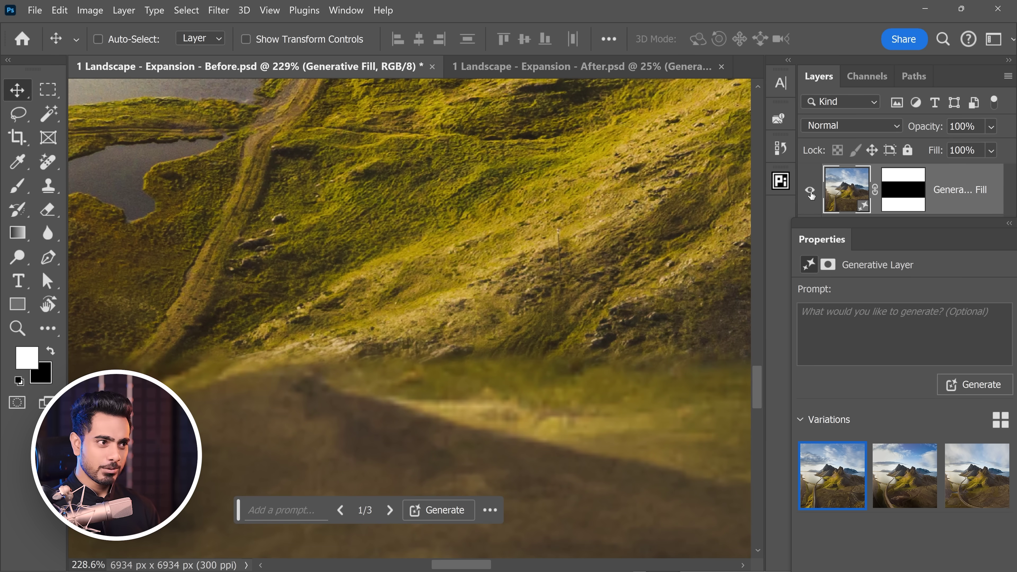
left_click(809, 191)
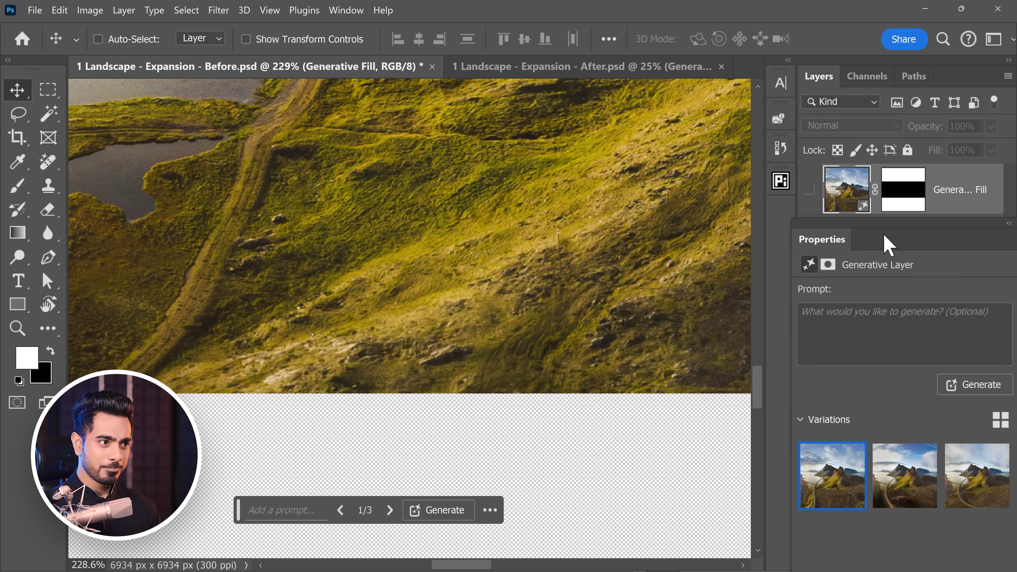
left_click(810, 190)
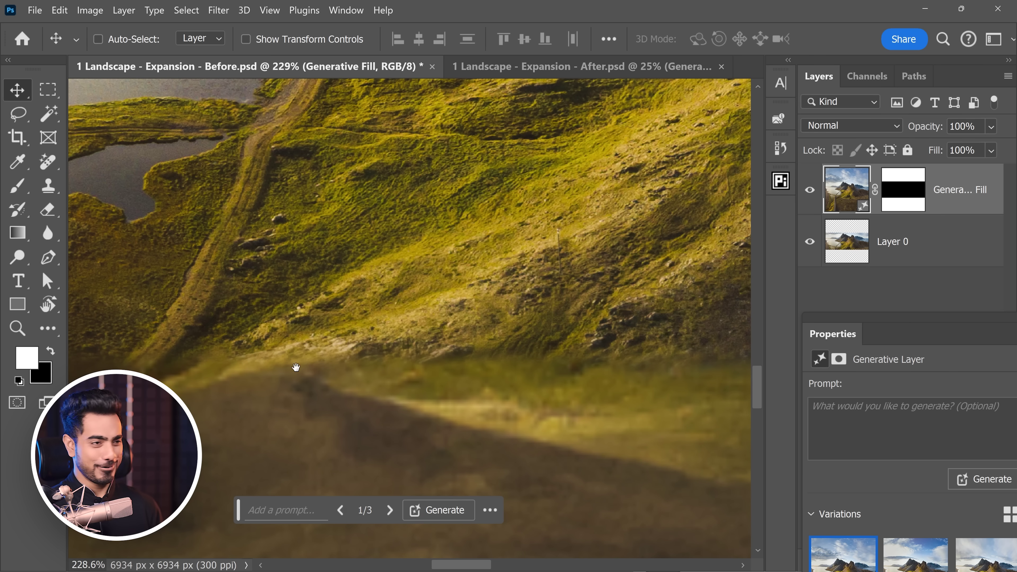
left_click_drag(295, 367, 370, 341)
scroll(354, 360, "up", 3)
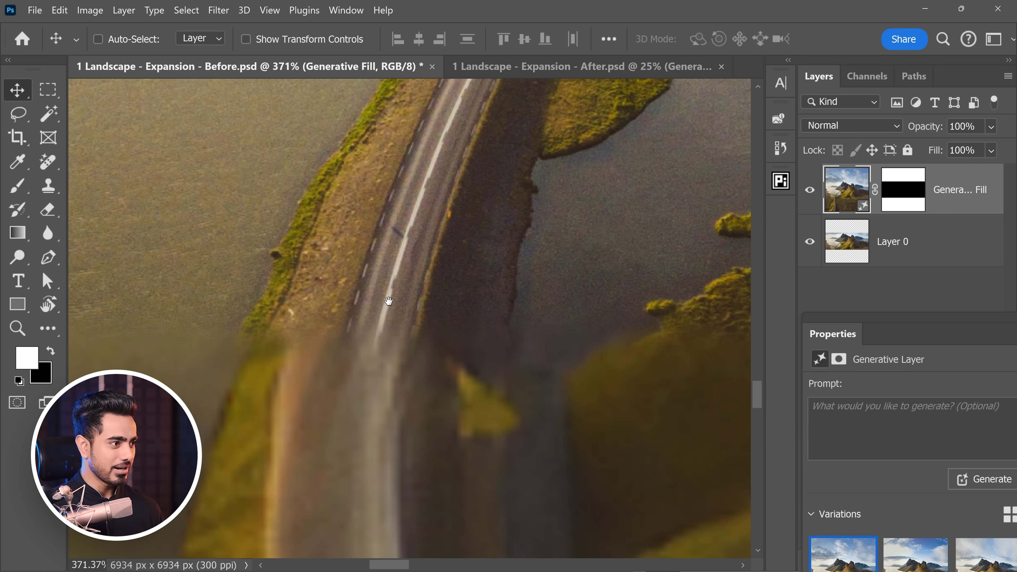
scroll(436, 291, "down", 5)
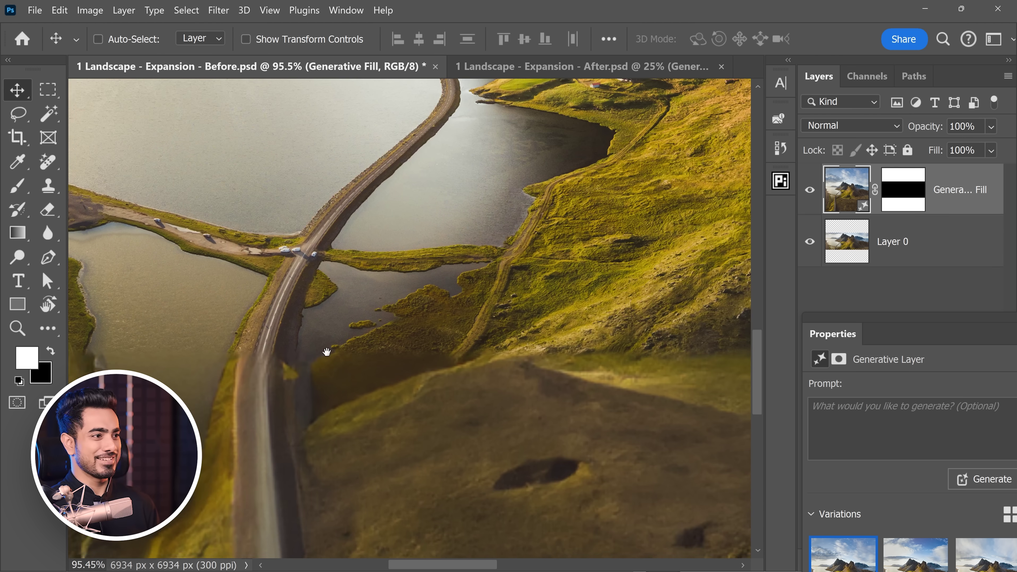
left_click_drag(556, 336, 295, 324)
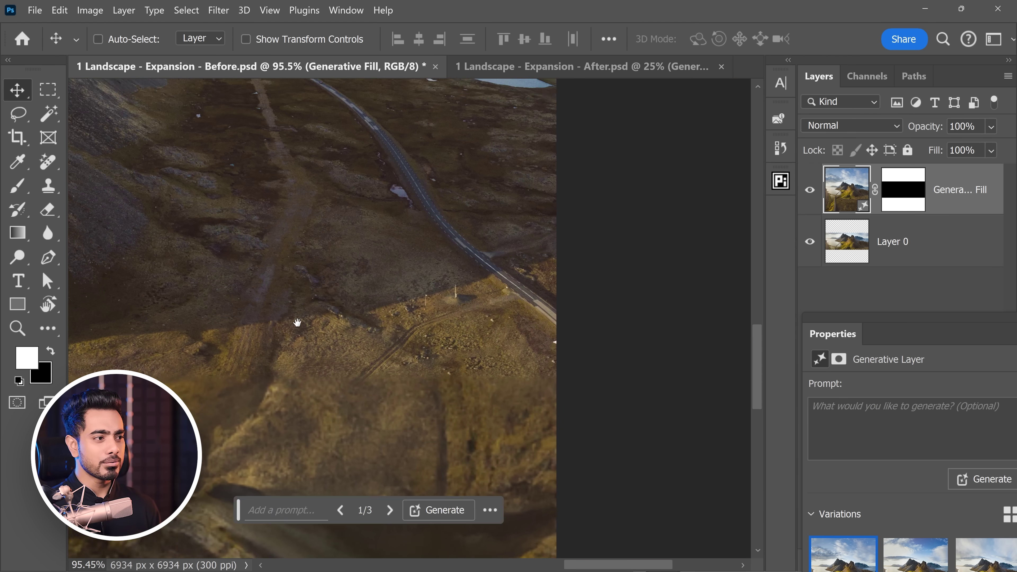
scroll(536, 354, "up", 4)
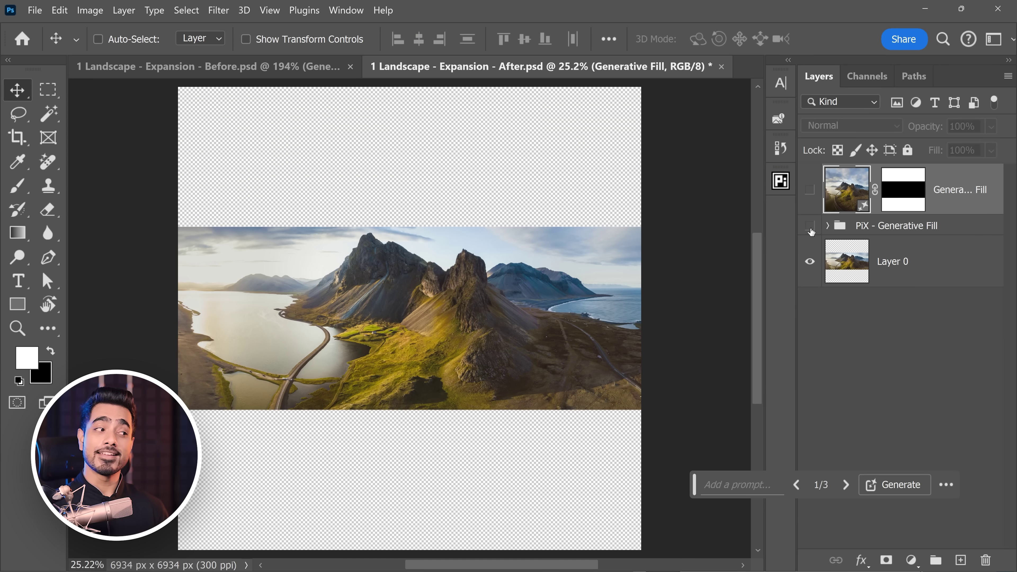
left_click(809, 226)
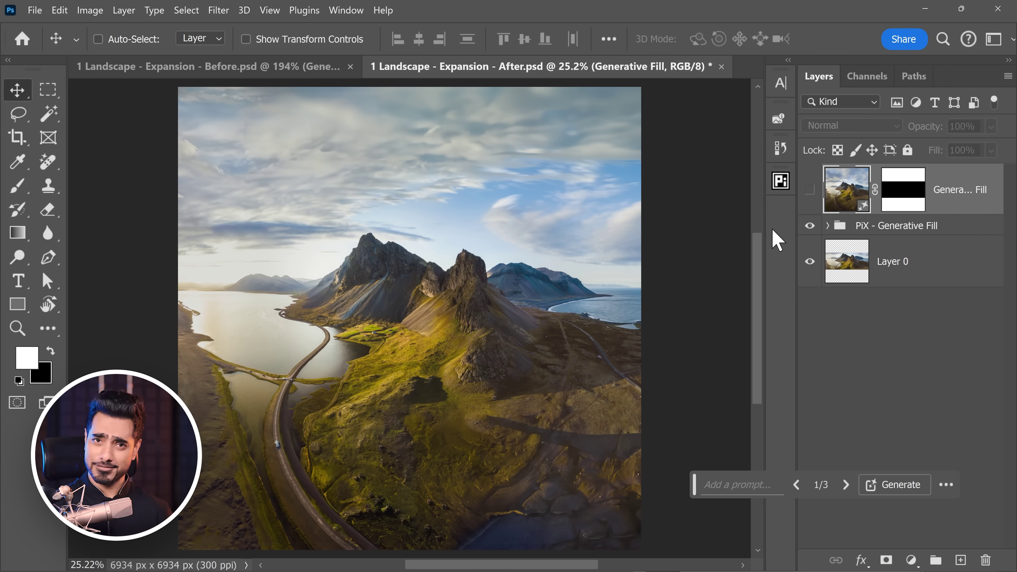
scroll(403, 408, "up", 6)
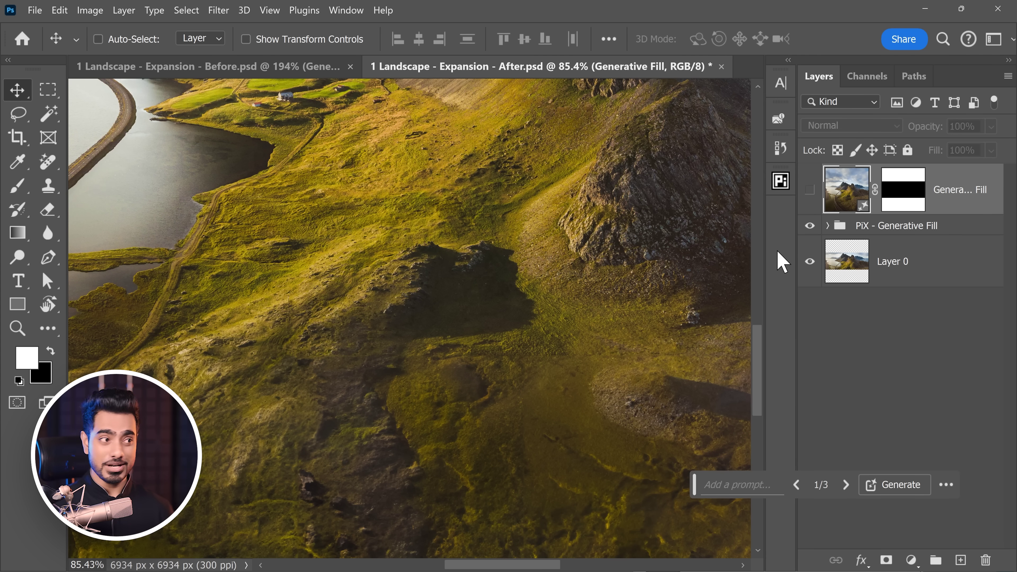
left_click(809, 227)
left_click(808, 227)
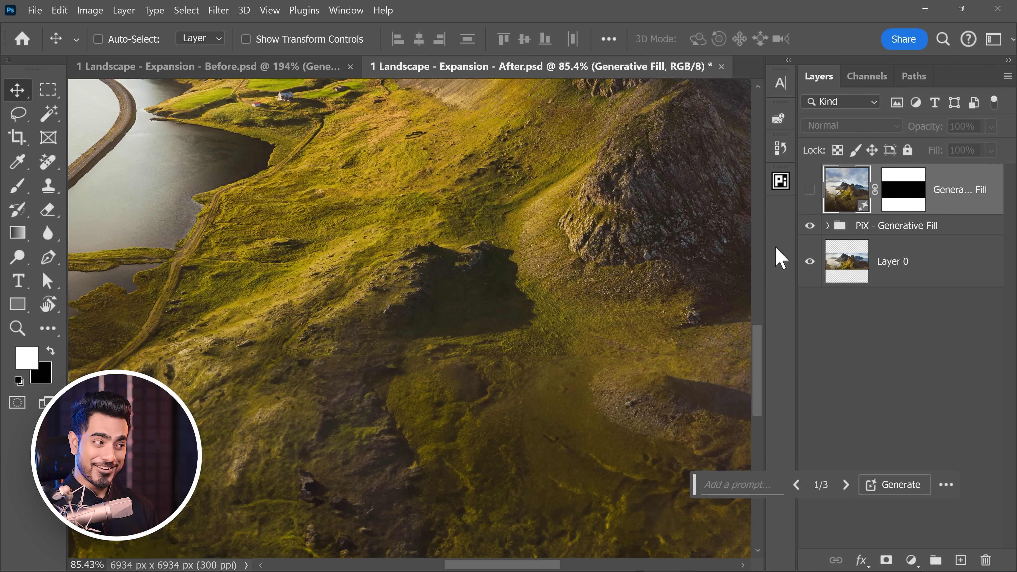
scroll(545, 374, "down", 5)
left_click_drag(583, 363, 488, 355)
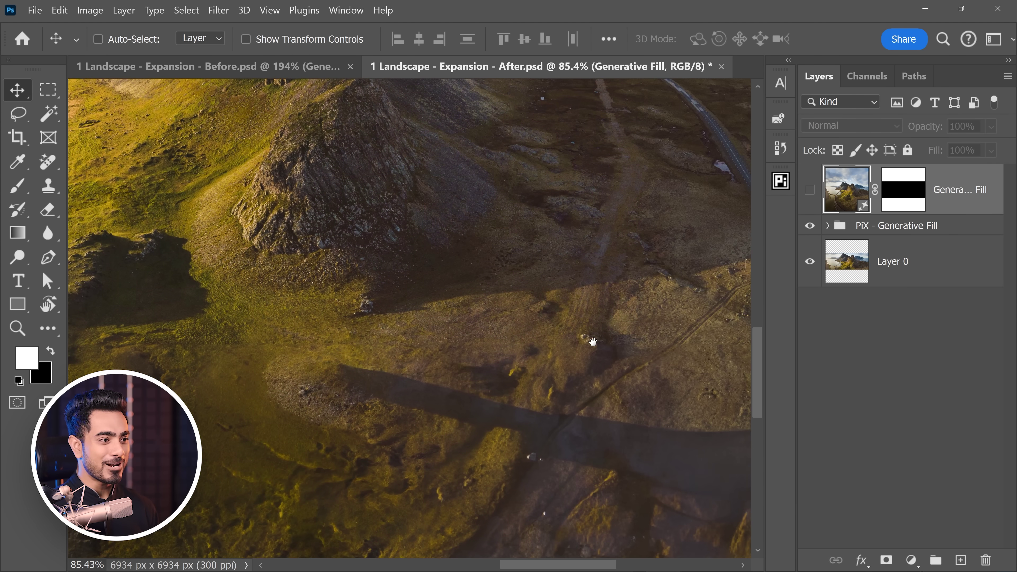
scroll(585, 340, "down", 3)
scroll(585, 338, "up", 3)
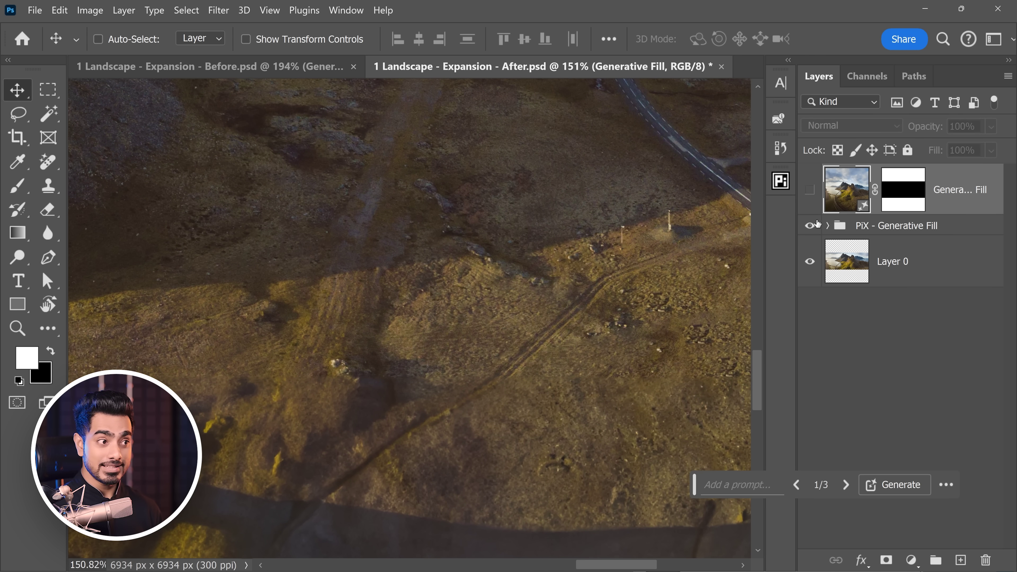
left_click(809, 227)
left_click(809, 226)
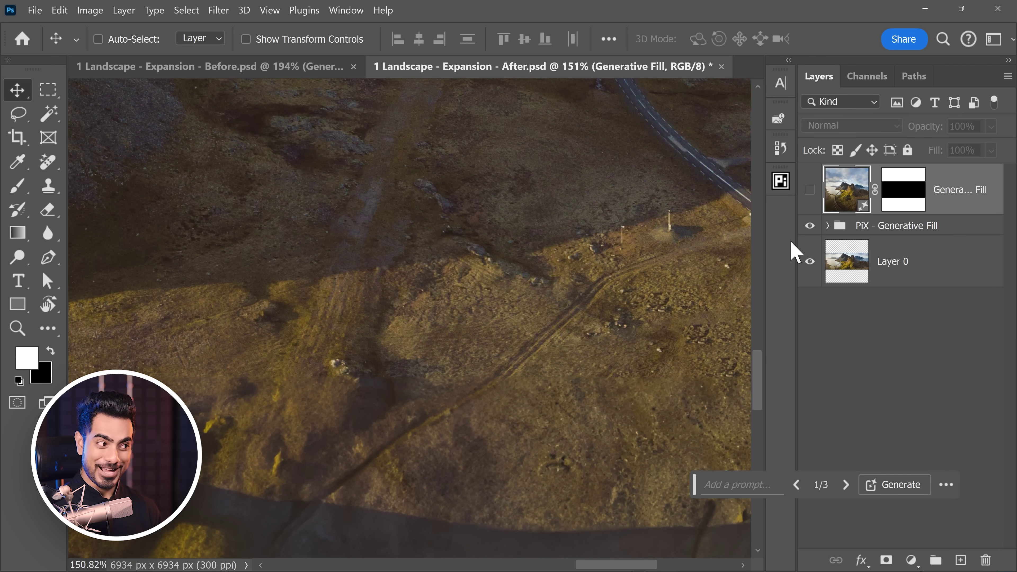
scroll(432, 310, "down", 4)
scroll(433, 310, "up", 5)
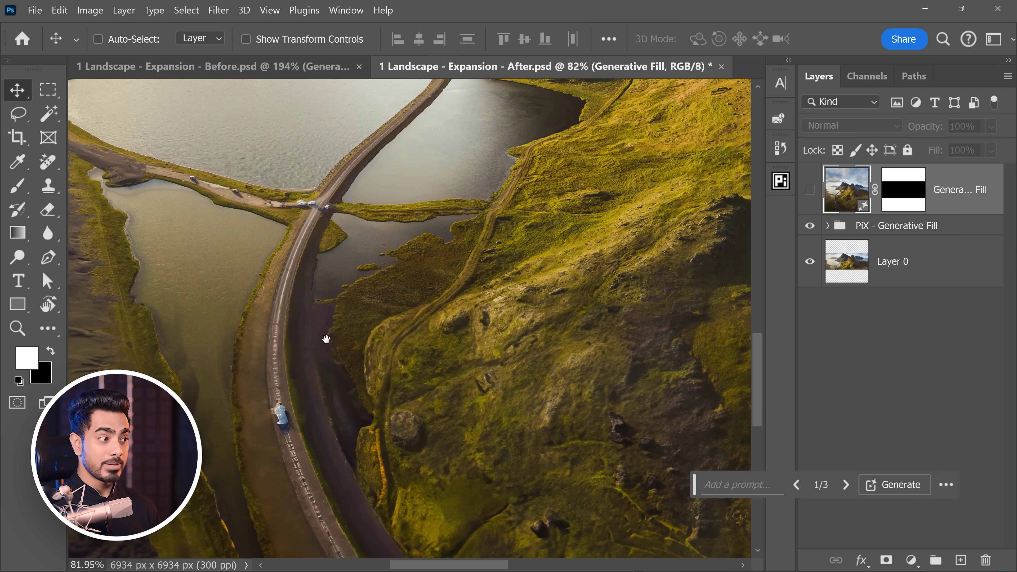
scroll(297, 329, "up", 4)
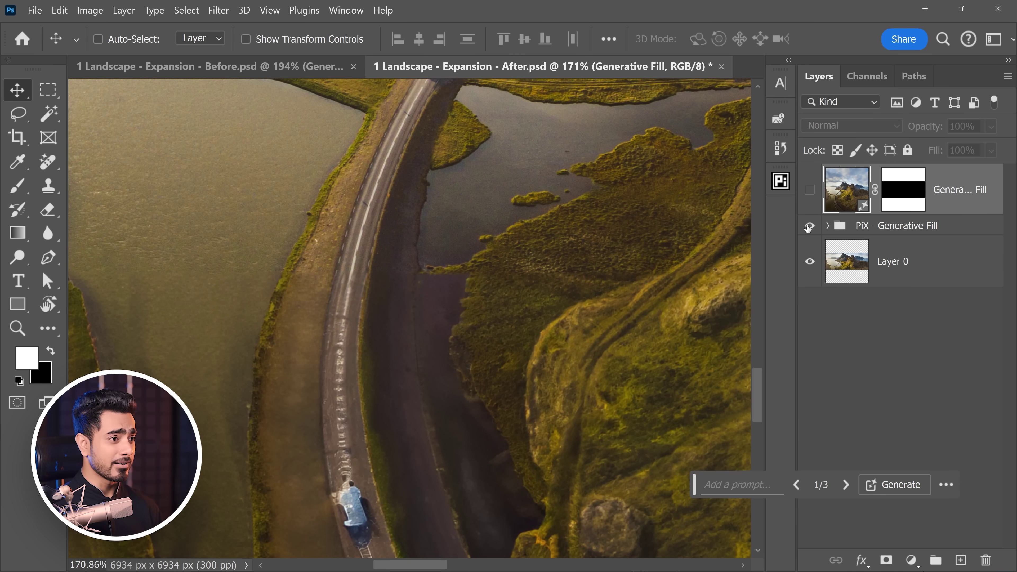
left_click(809, 226)
left_click(810, 227)
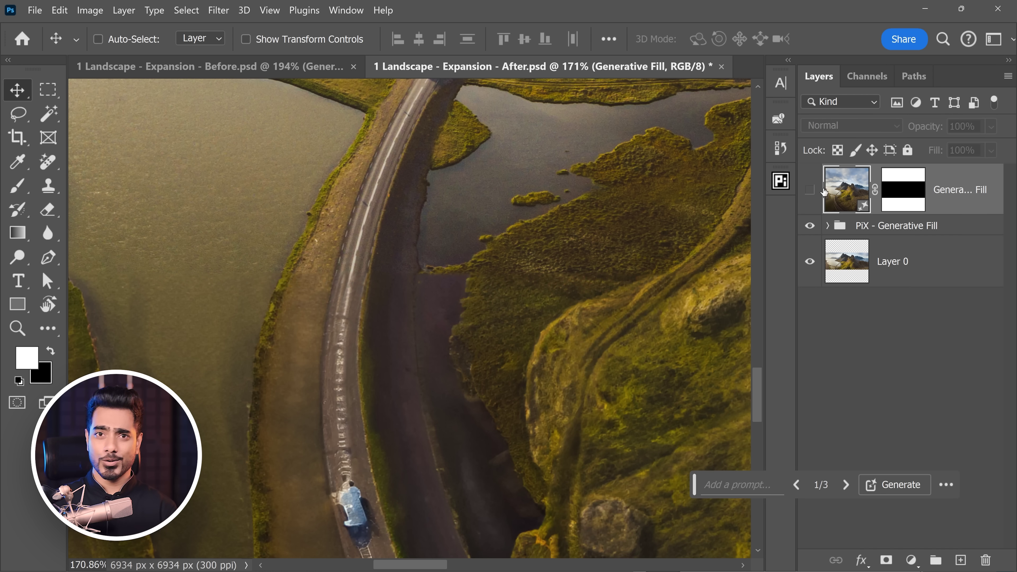
left_click(810, 194)
scroll(297, 295, "down", 2)
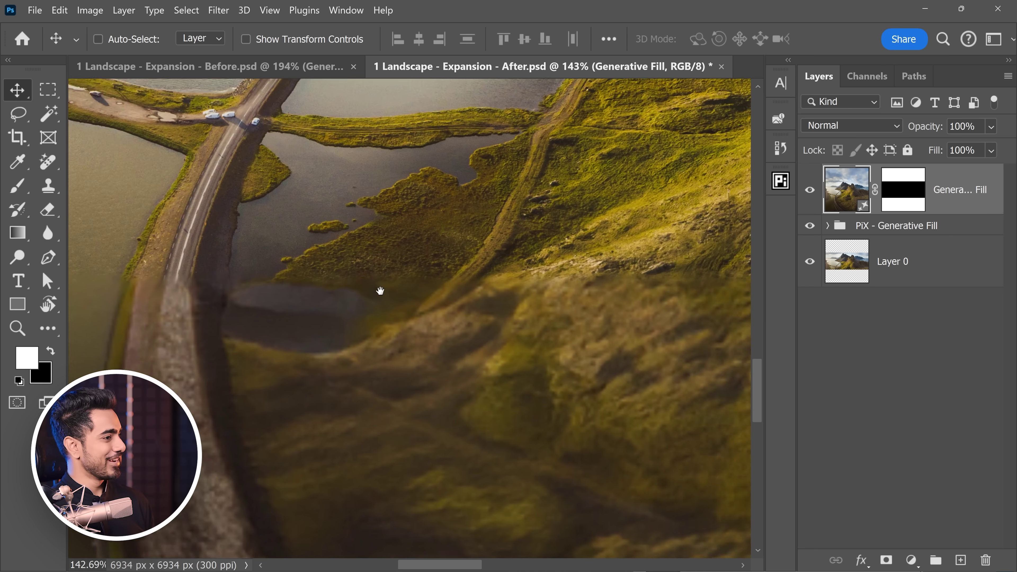
scroll(380, 291, "right", 5)
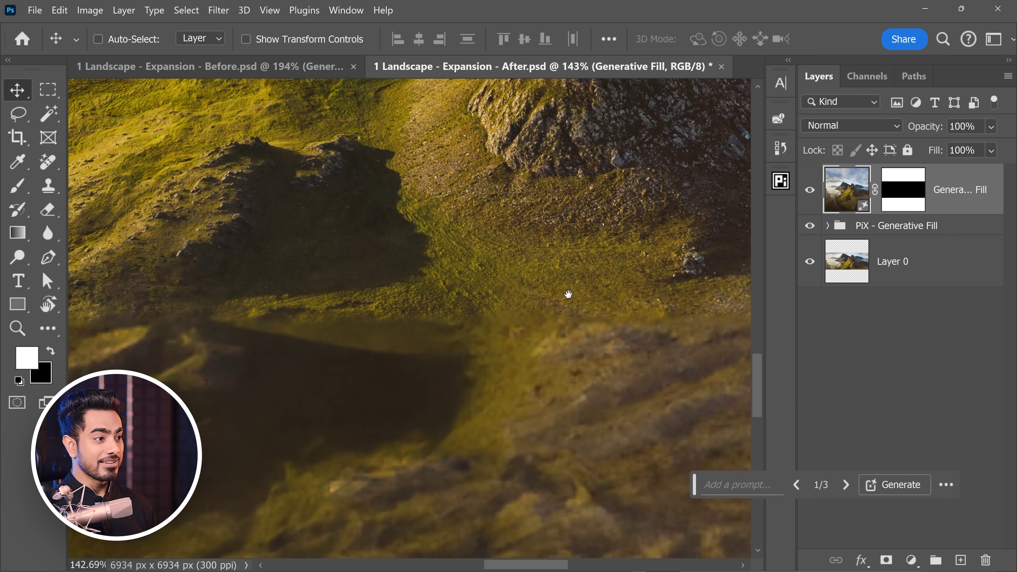
left_click_drag(568, 295, 466, 255)
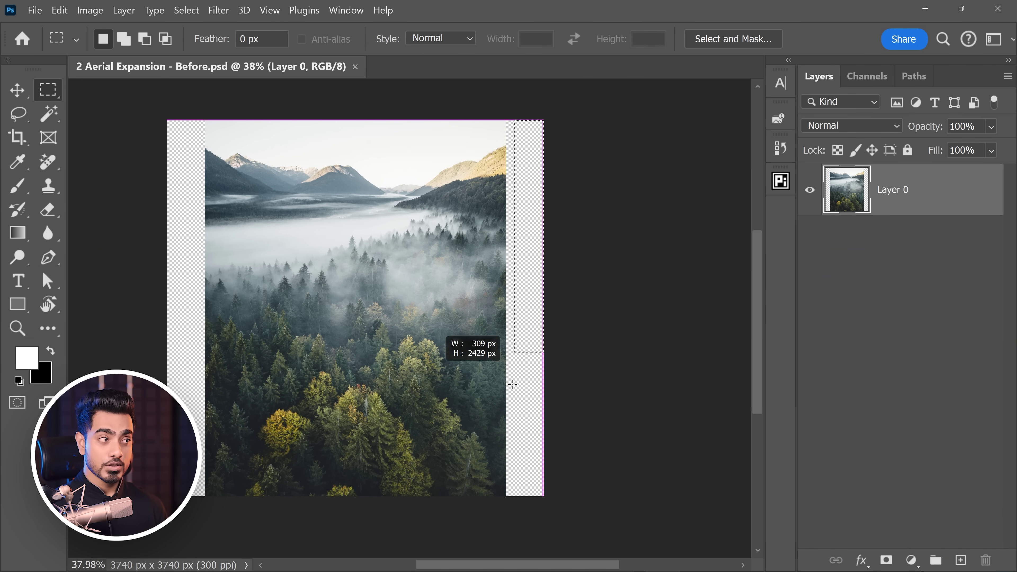
- Try selecting the empty side strips, deselect, then marquee a small square atop the right strip
left_click_drag(504, 501, 503, 498)
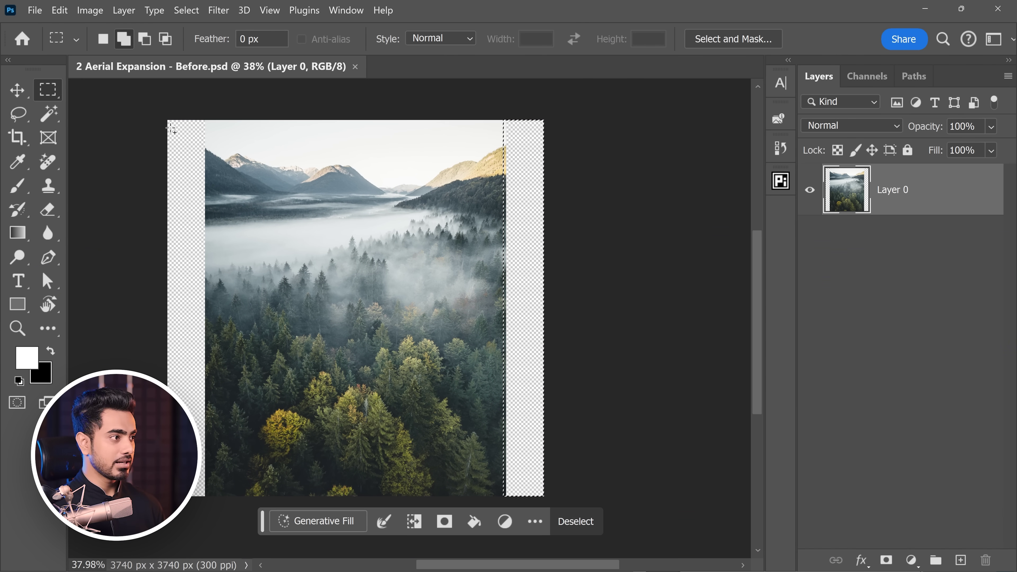
left_click_drag(171, 129, 214, 512)
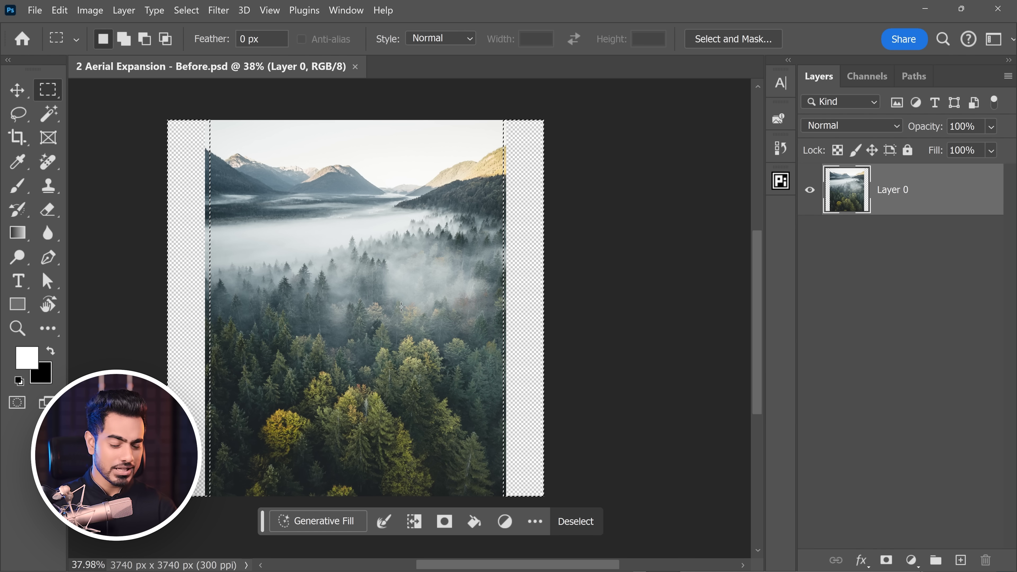
key("ctrl+d")
scroll(528, 145, "up", 4)
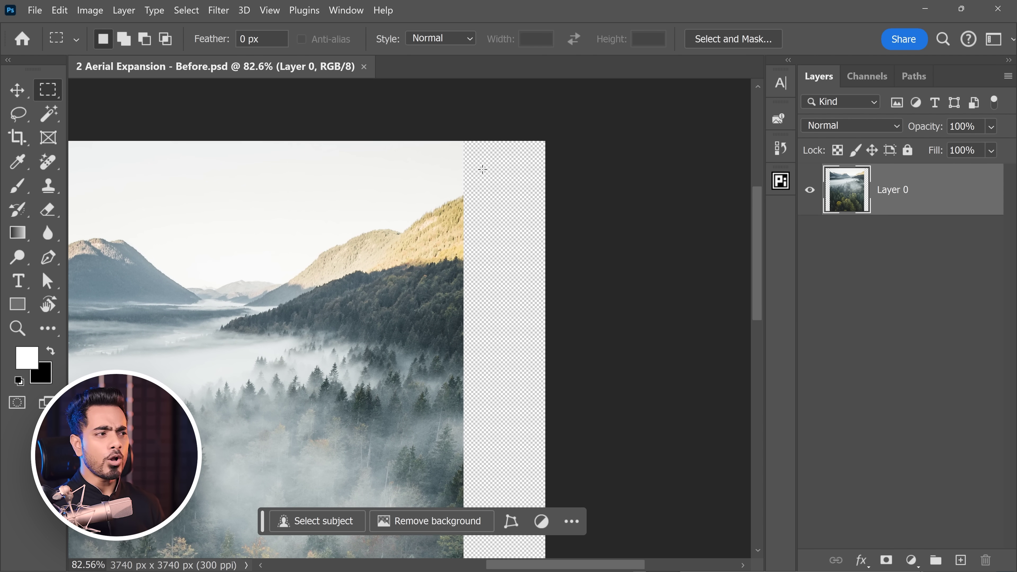
left_click_drag(457, 137, 533, 217)
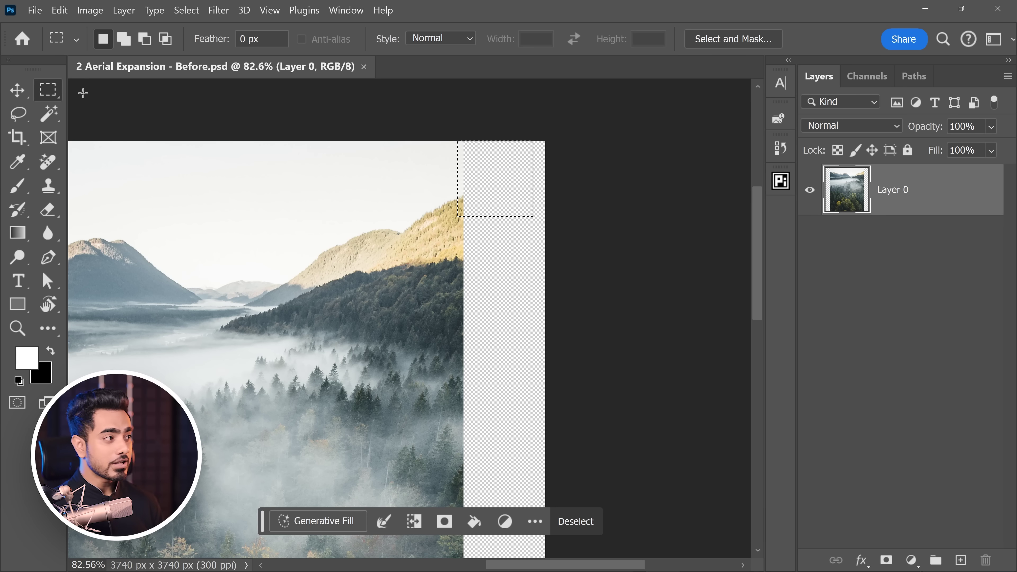
key("ctrl+d")
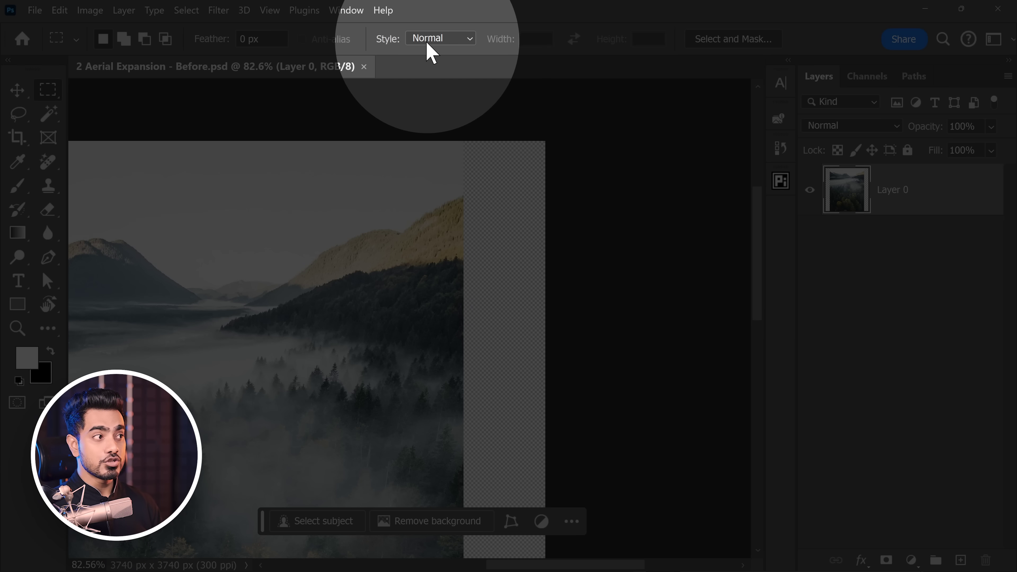
left_click(428, 39)
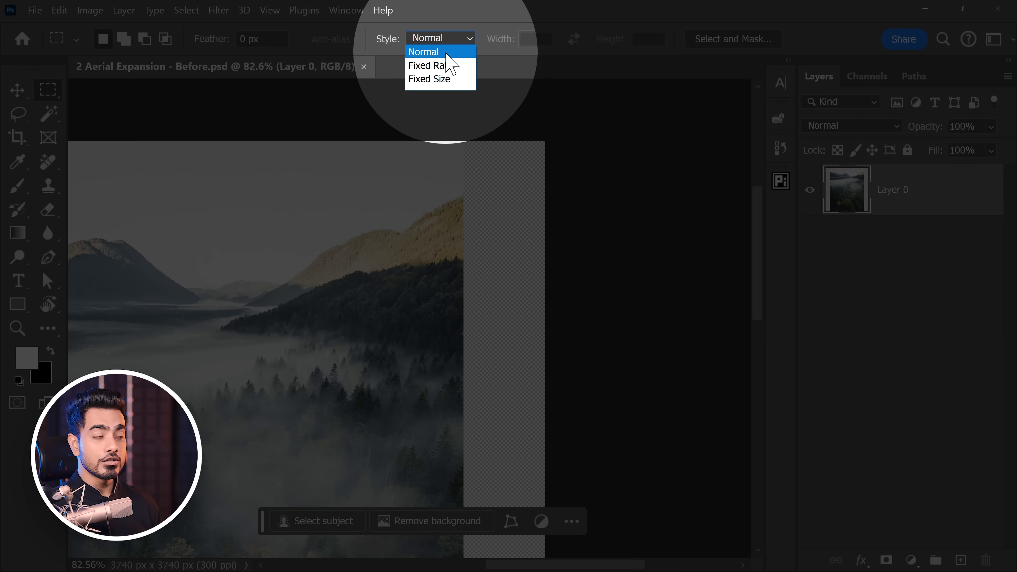
left_click(440, 79)
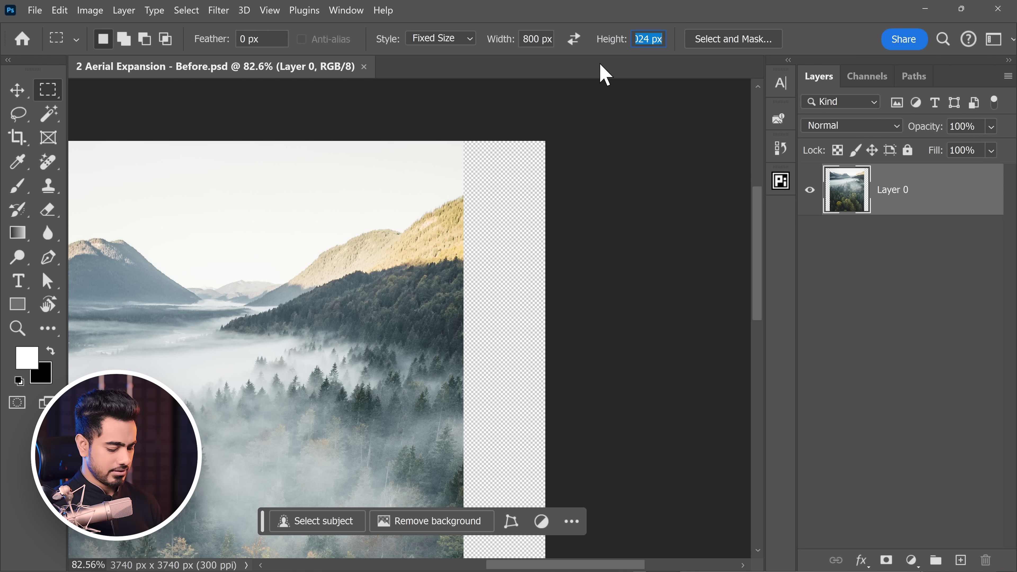
left_click(460, 141)
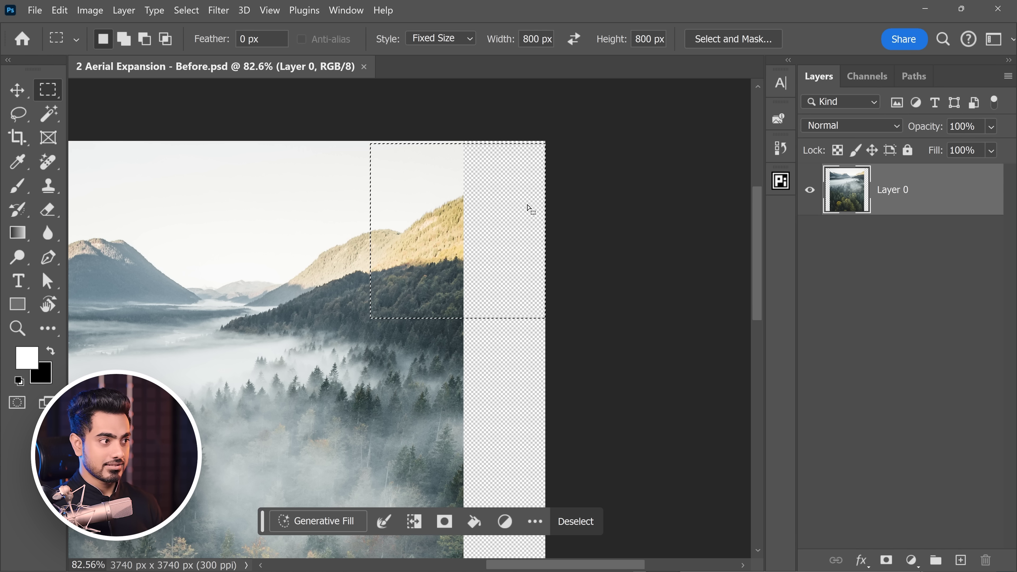
scroll(448, 241, "down", 2)
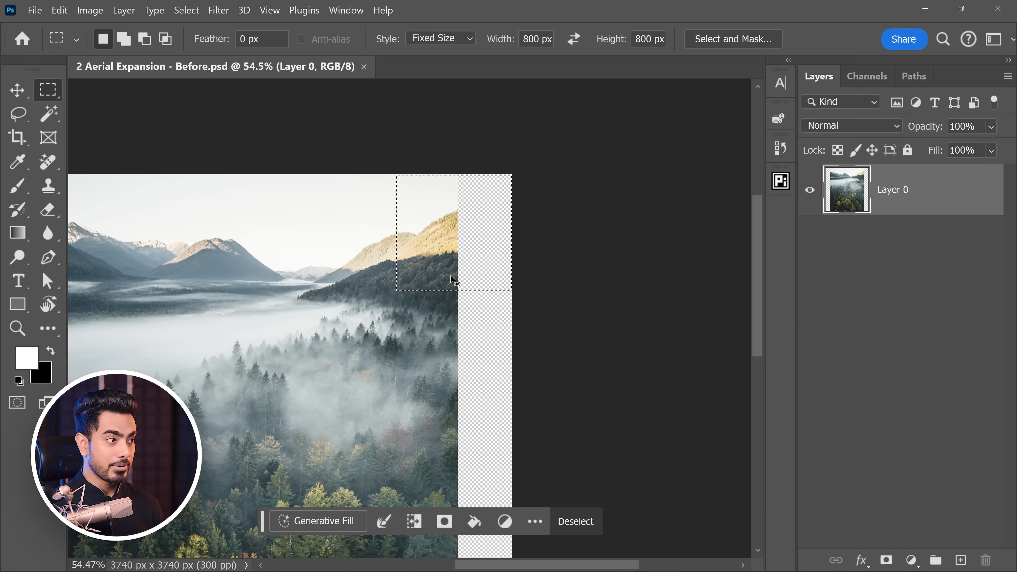
key("ctrl+d")
left_click(396, 289)
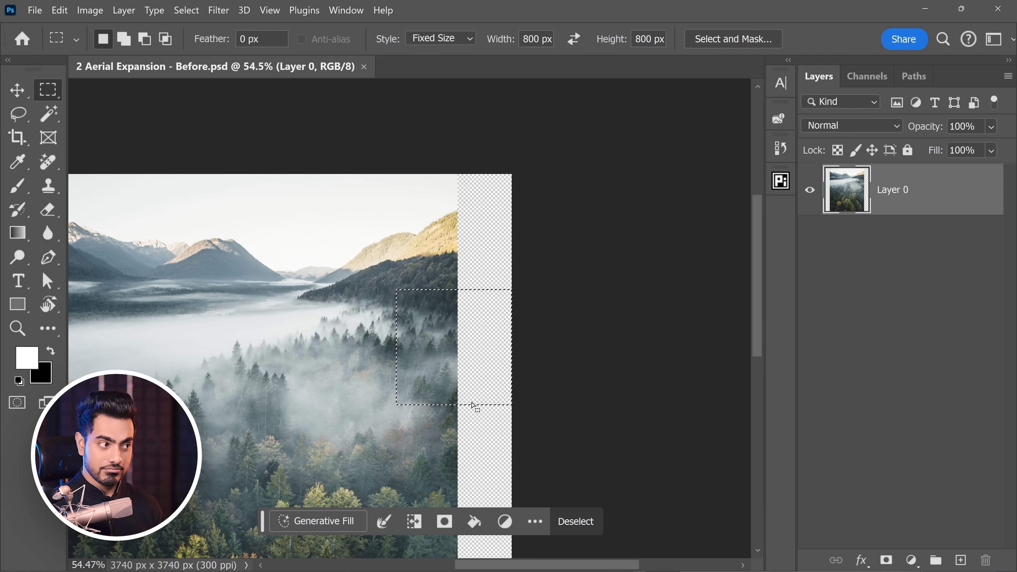
left_click_drag(447, 332, 404, 159)
left_click_drag(366, 201, 373, 430)
key("ctrl+d")
key("ctrl+0")
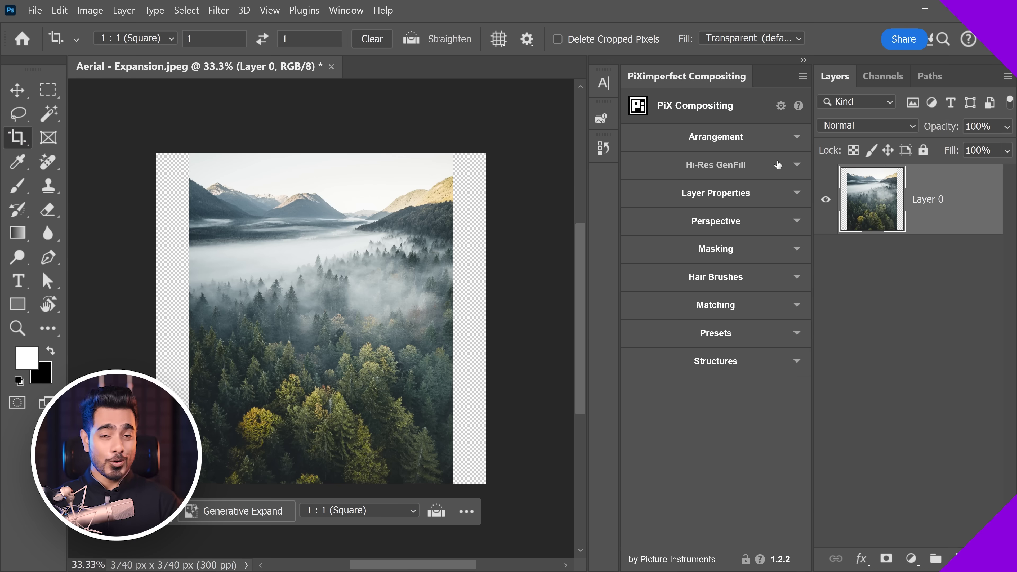
- Expand Hi-Res GenFill and run its fill to tile the aerial image's empty side margins
left_click(778, 165)
left_click(783, 227)
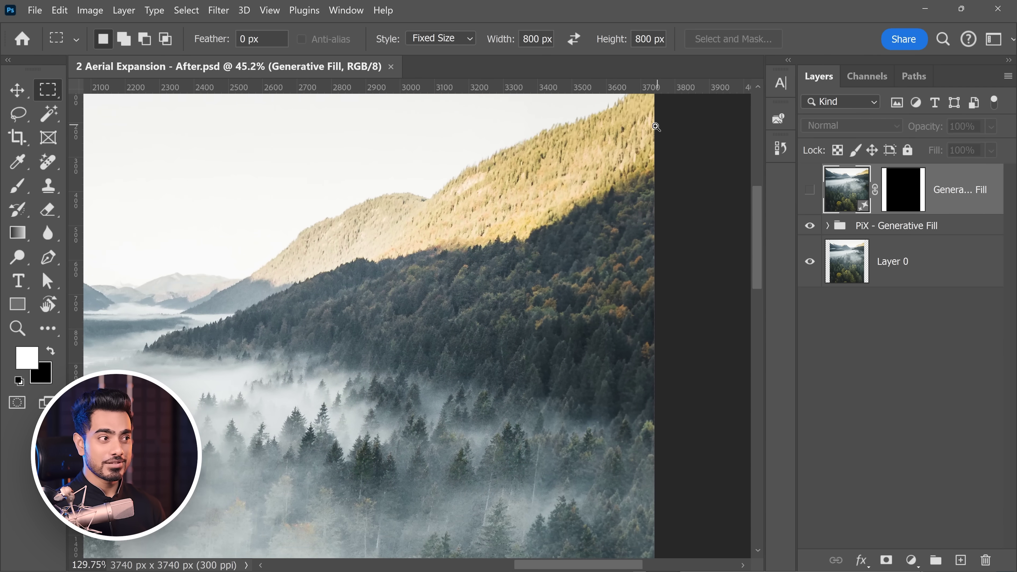
left_click_drag(648, 92, 626, 190)
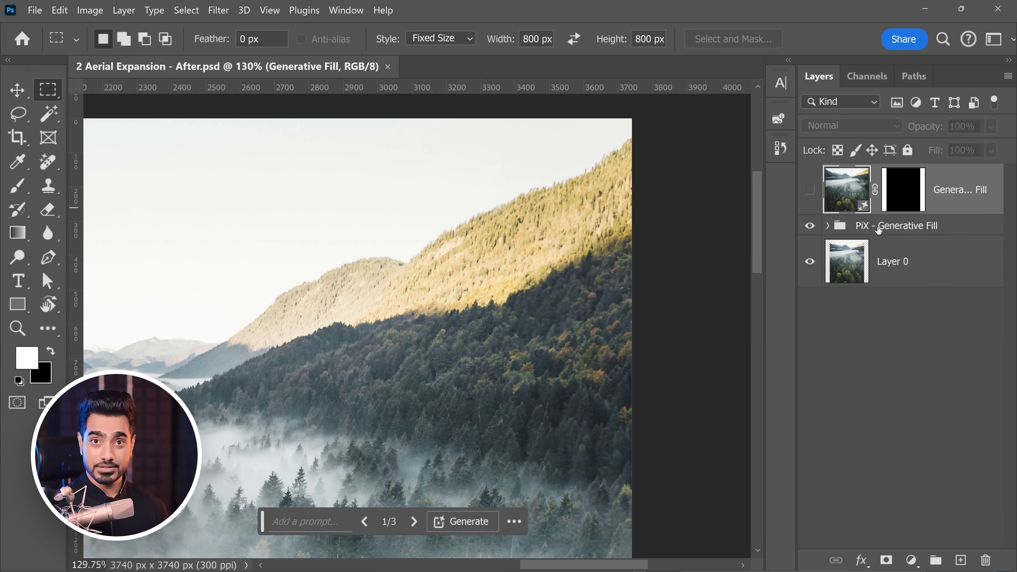
left_click(878, 227)
left_click(828, 228)
left_click_drag(1011, 281, 1009, 500)
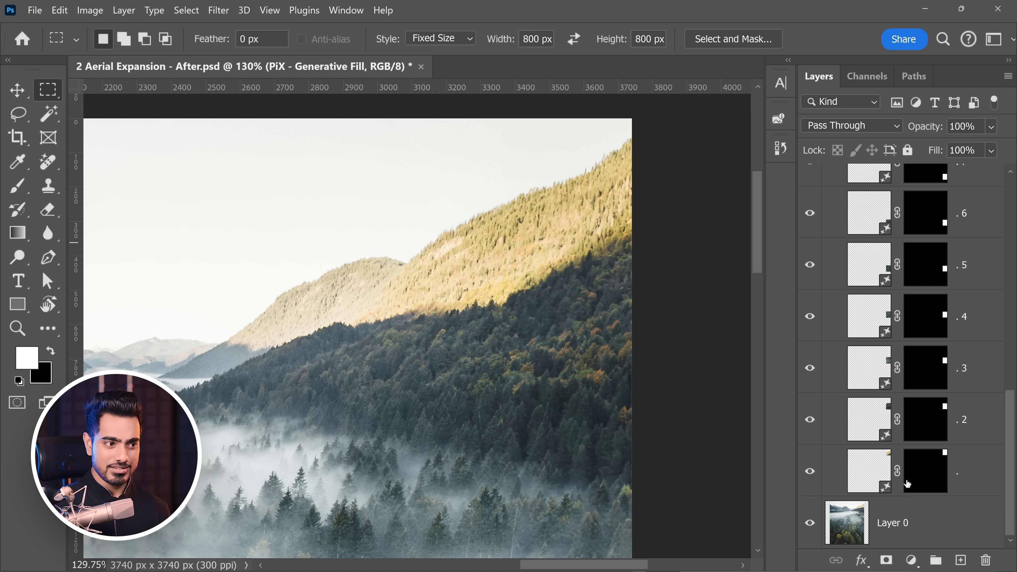
left_click(810, 472, "alt")
left_click(810, 472, "alt")
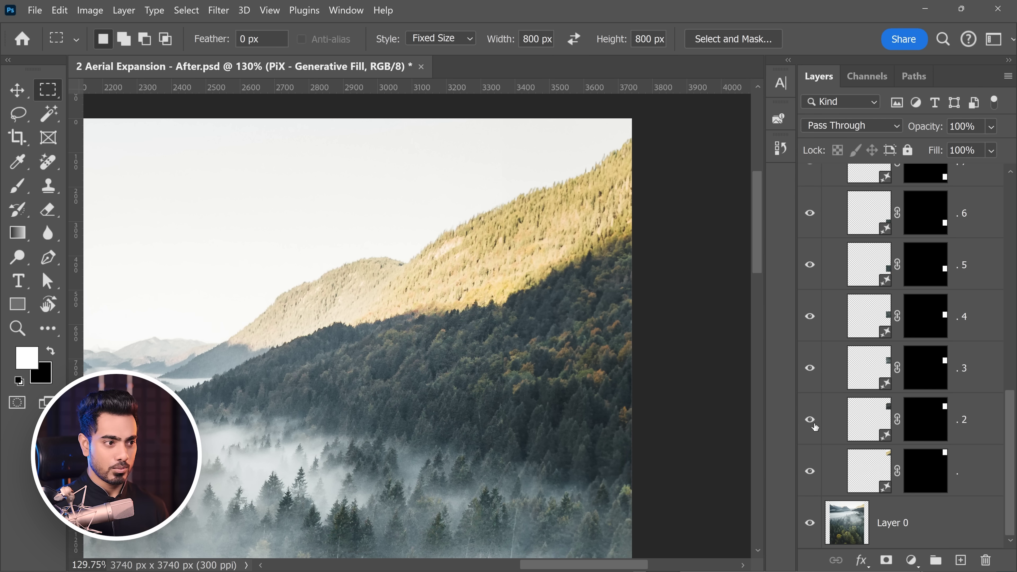
left_click(810, 420, "alt")
left_click(810, 420, "alt")
left_click(809, 370, "alt")
left_click(809, 379, "alt")
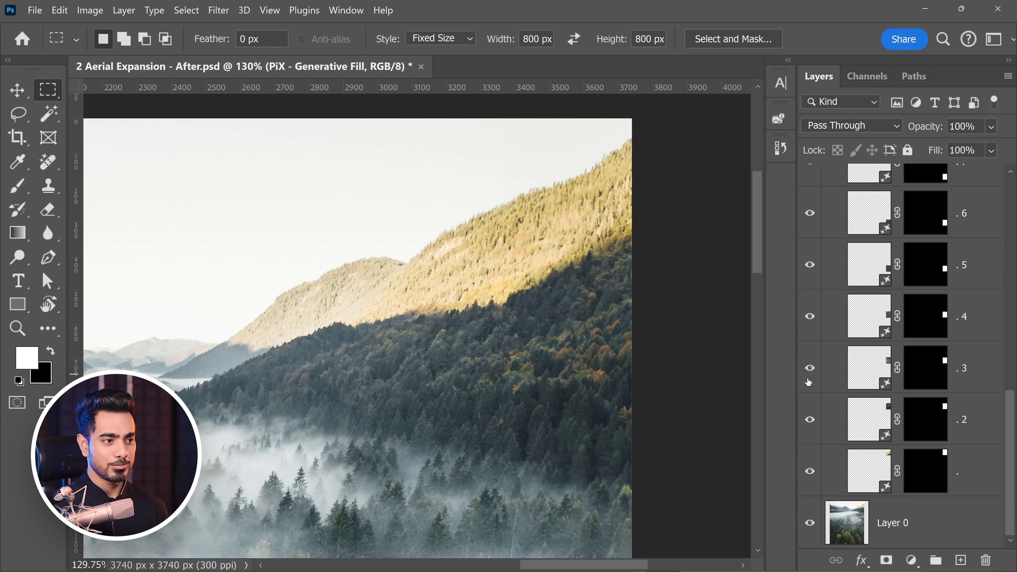
left_click_drag(1006, 418, 1000, 149)
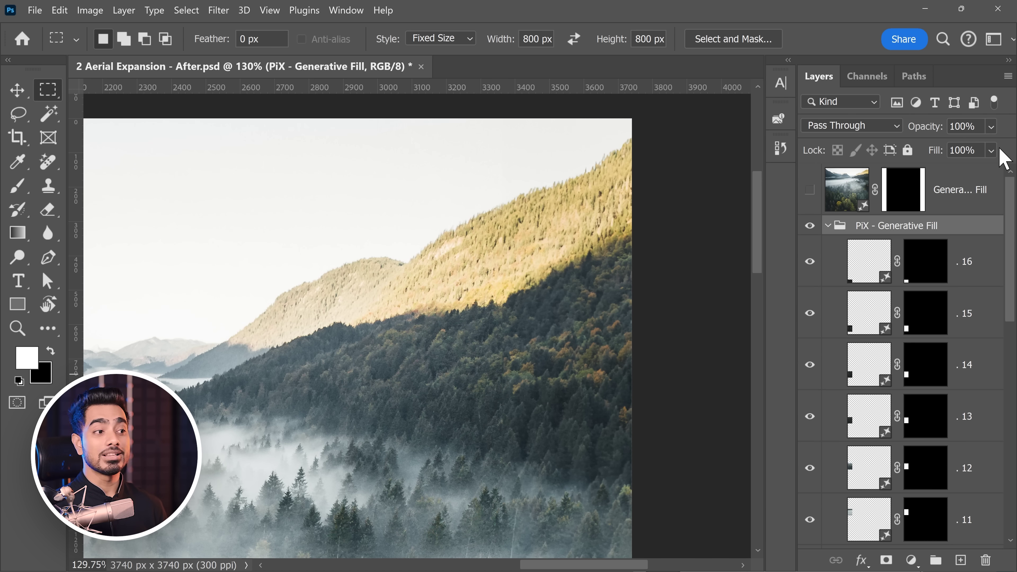
left_click(827, 227)
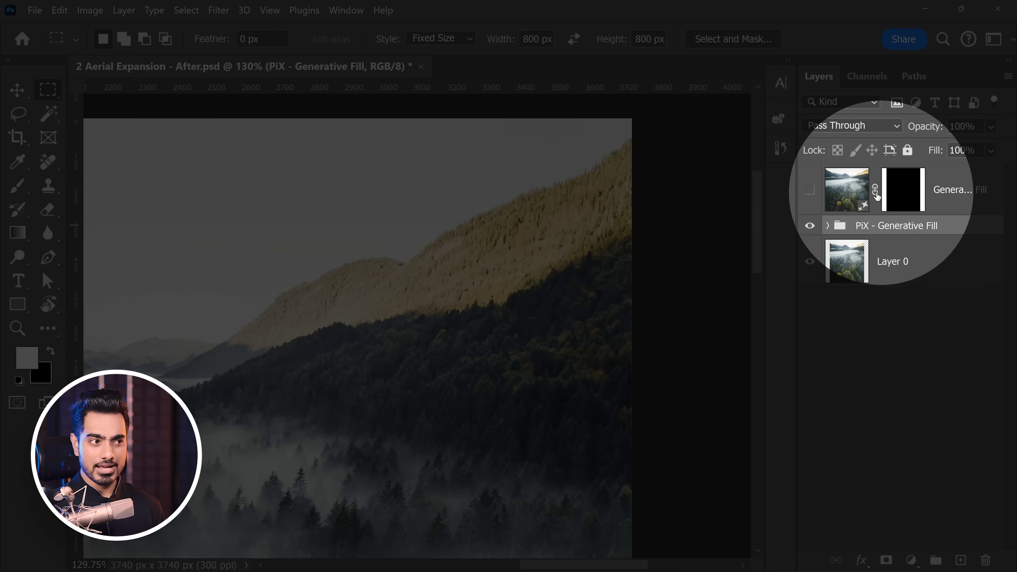
scroll(564, 205, "down", 7)
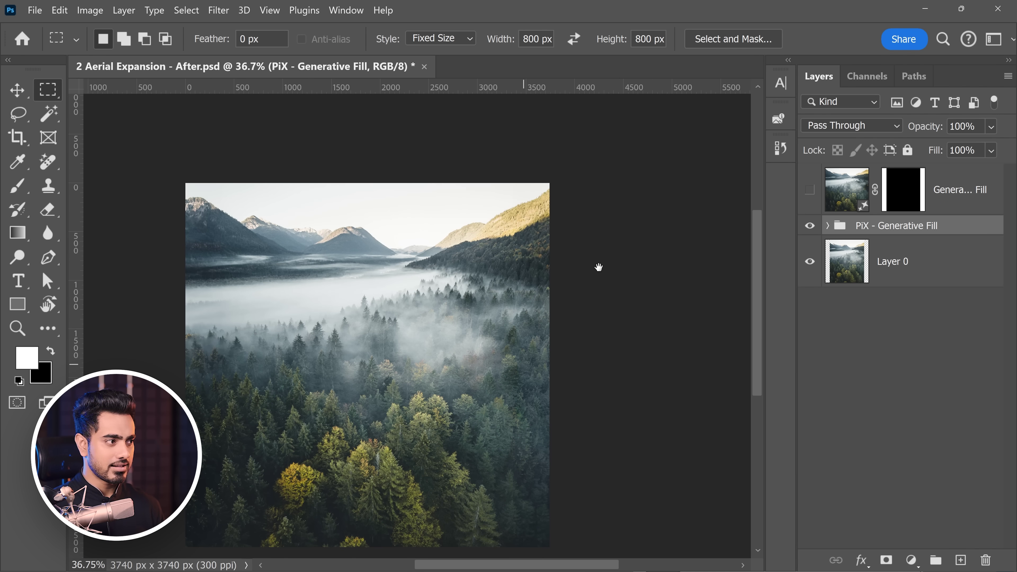
scroll(544, 195, "up", 8)
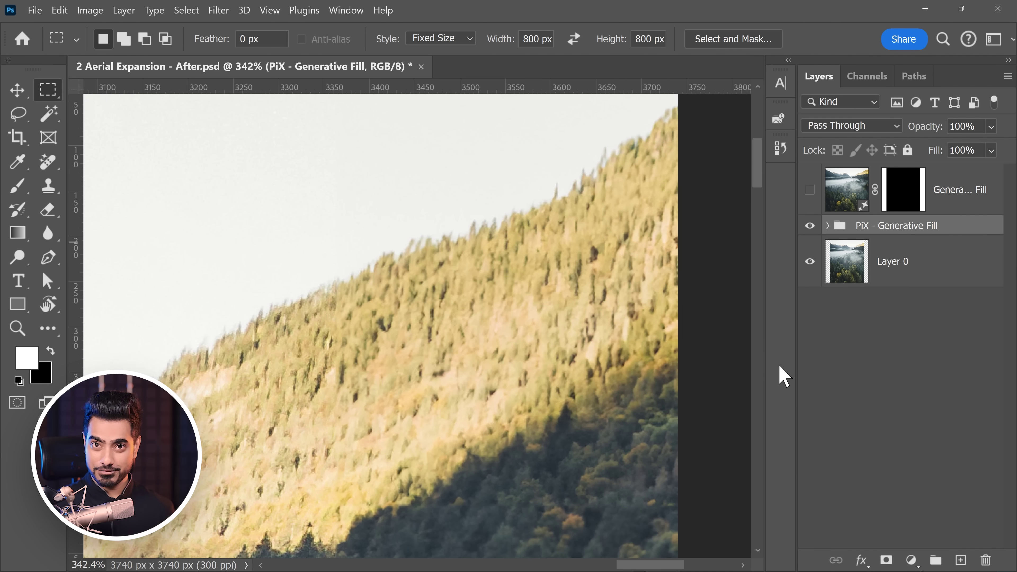
left_click(809, 190)
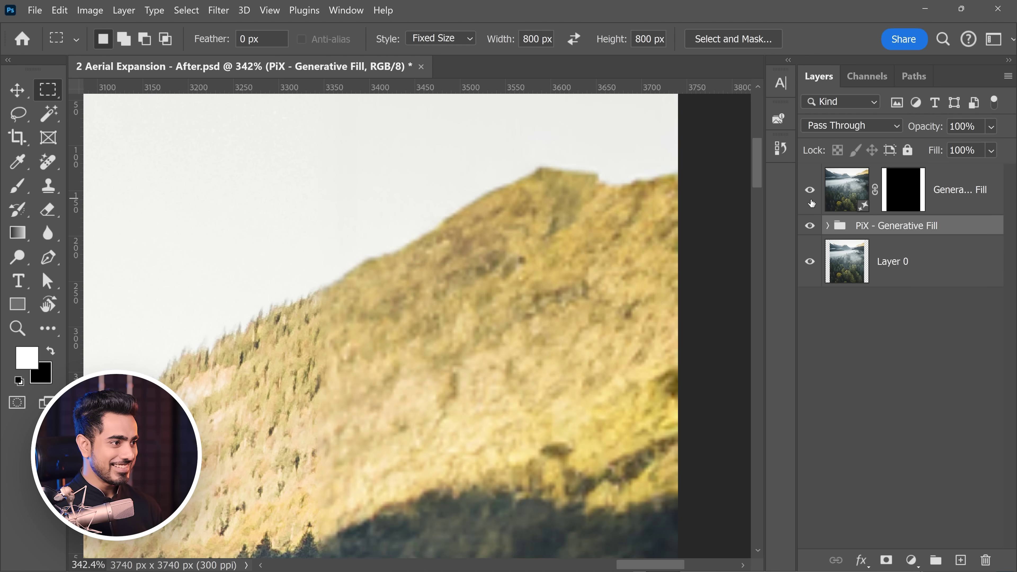
scroll(368, 278, "up", 4)
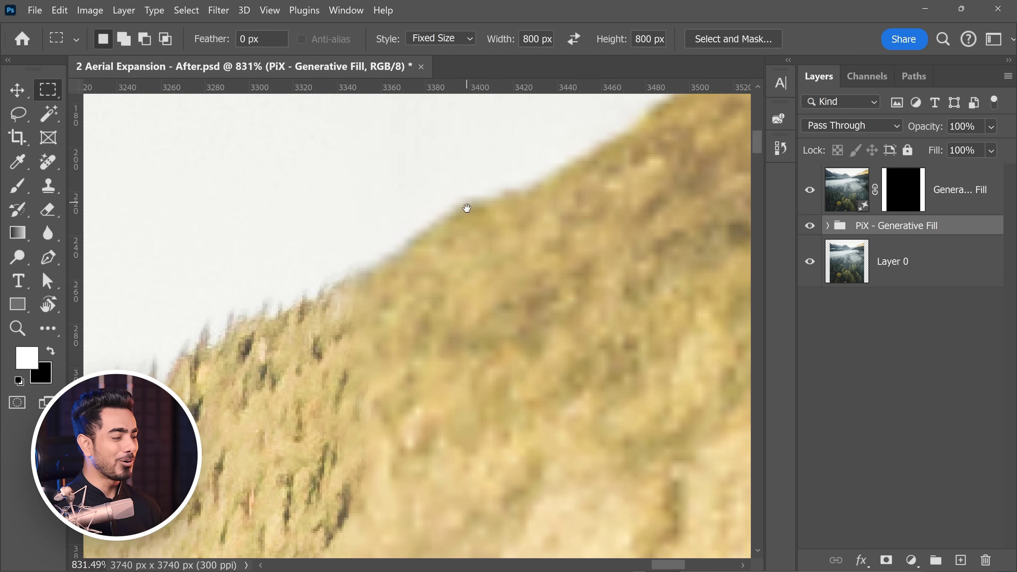
left_click_drag(446, 247, 466, 282)
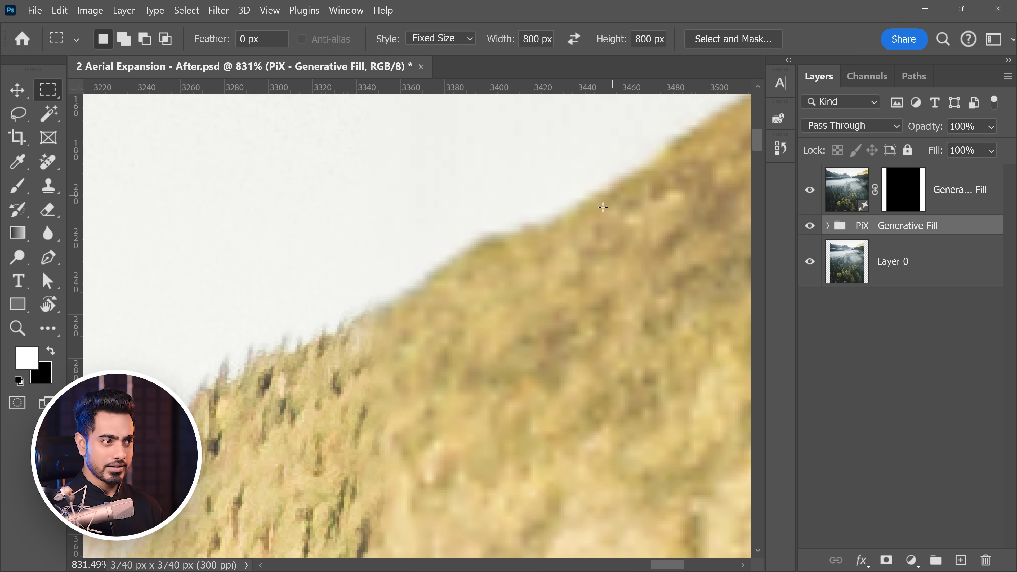
scroll(496, 289, "down", 3)
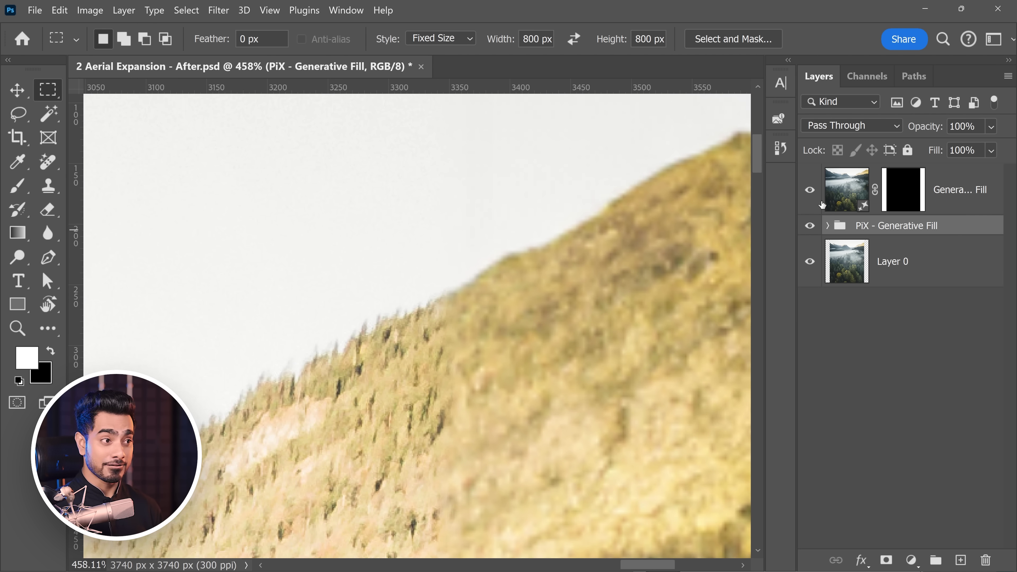
left_click(809, 198)
scroll(513, 313, "down", 6)
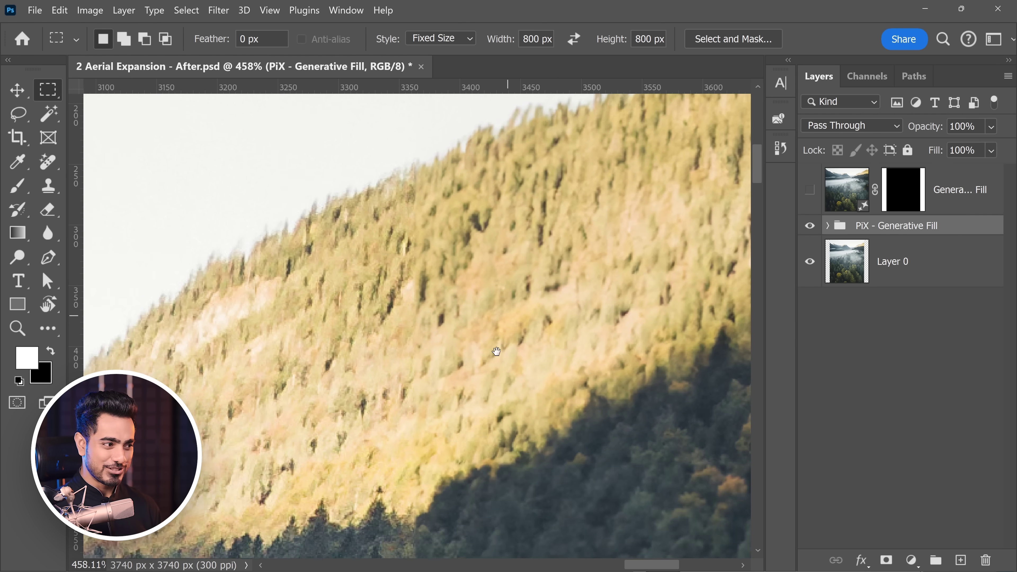
scroll(467, 362, "down", 2)
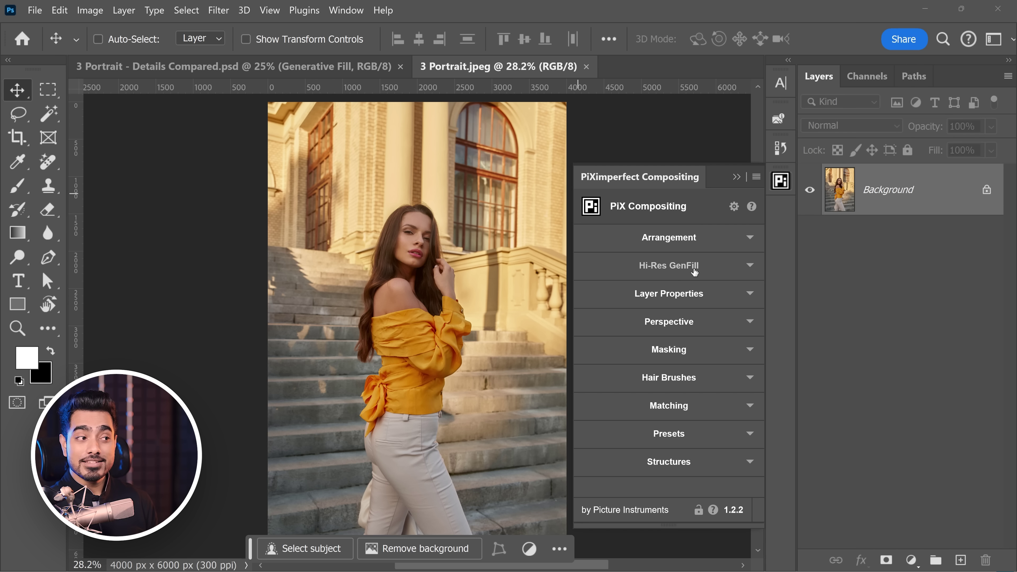
- Expand the Hi-Res GenFill options in the PiXimperfect Compositing panel for 3 Portrait.jpeg
left_click(698, 272)
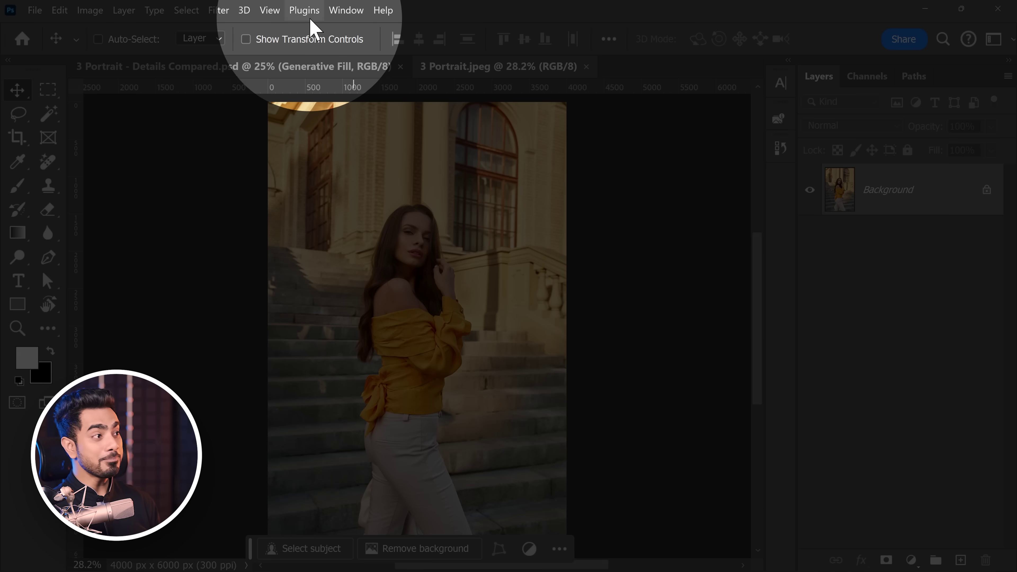
- Open the PiXimperfect Compositing panel from the Plugins menu and dock it with the other panels
left_click(308, 11)
mouse_move(363, 167)
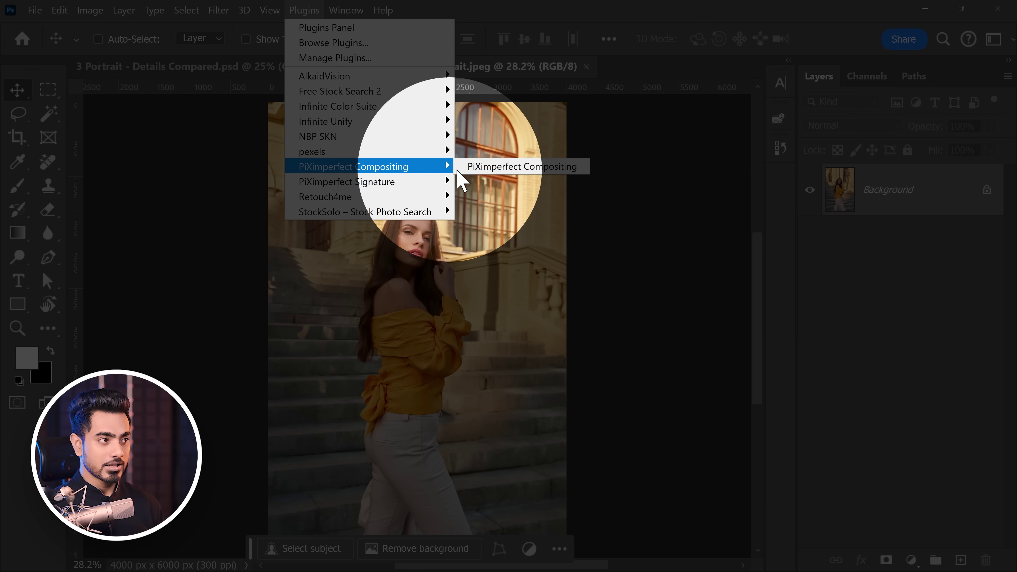
left_click(524, 167)
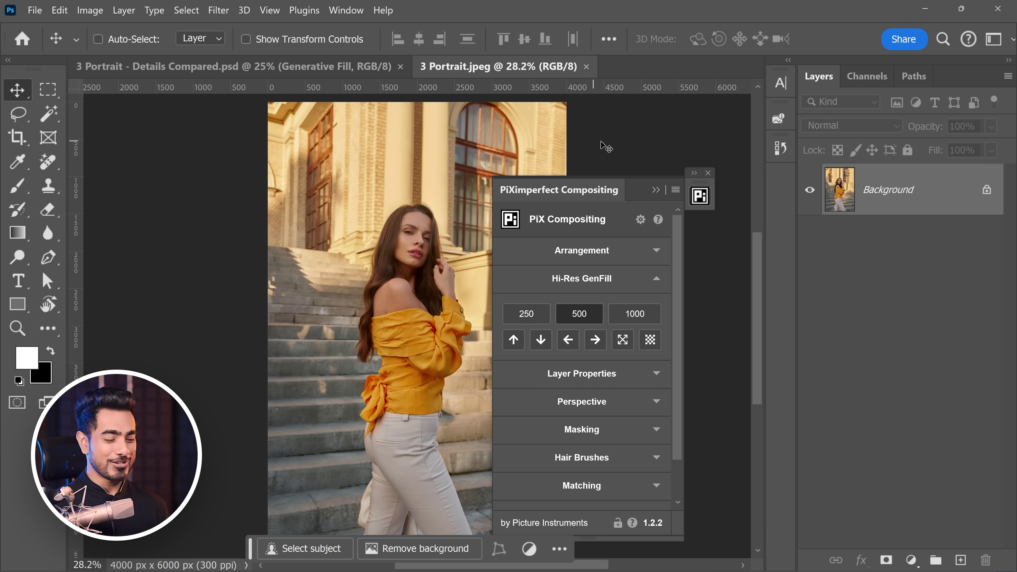
left_click_drag(702, 204, 787, 186)
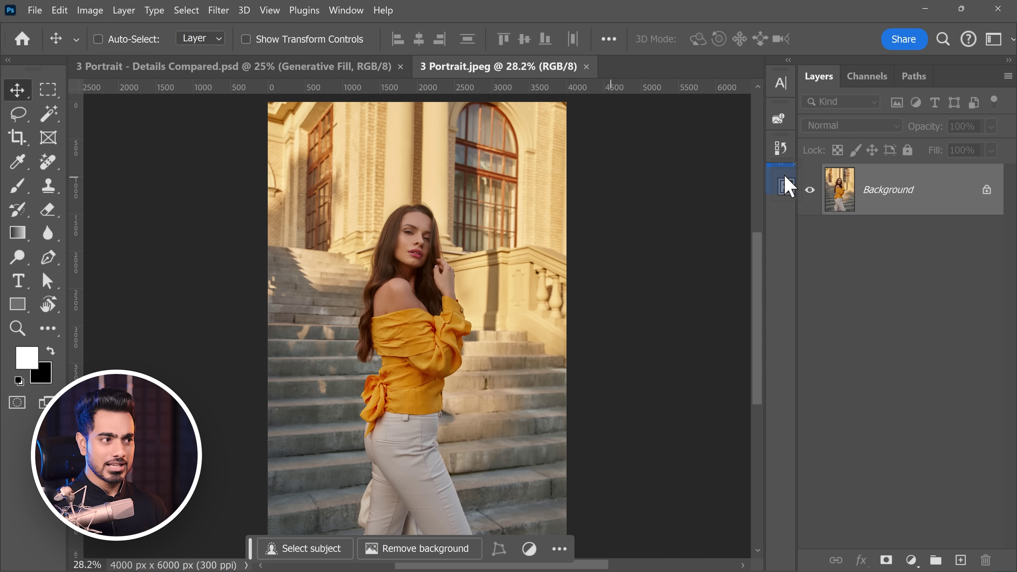
left_click(782, 182)
- Expand the Hi-Res GenFill directional expand options and shift the portrait to leave room around it
left_click(699, 277)
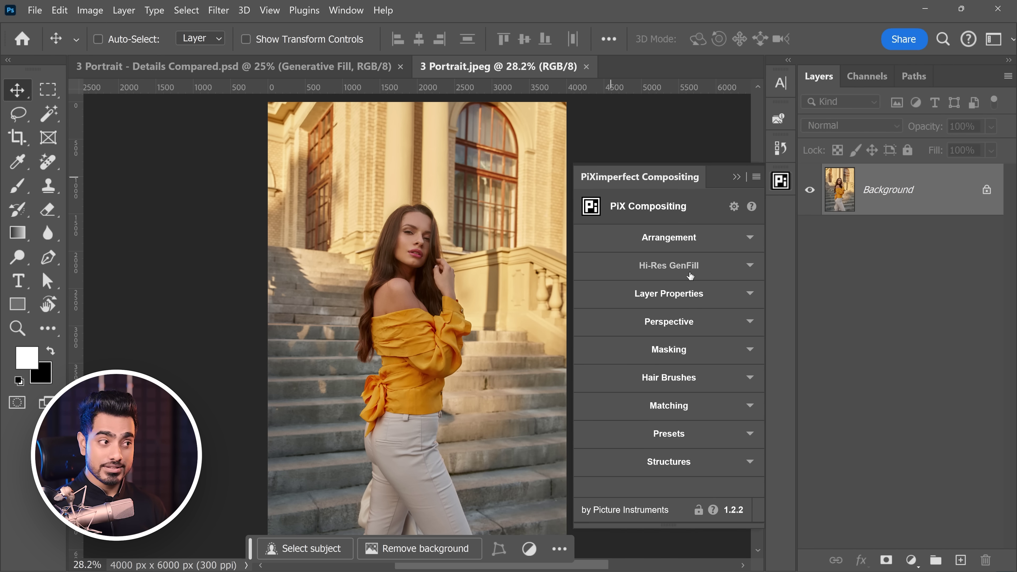
left_click(689, 272)
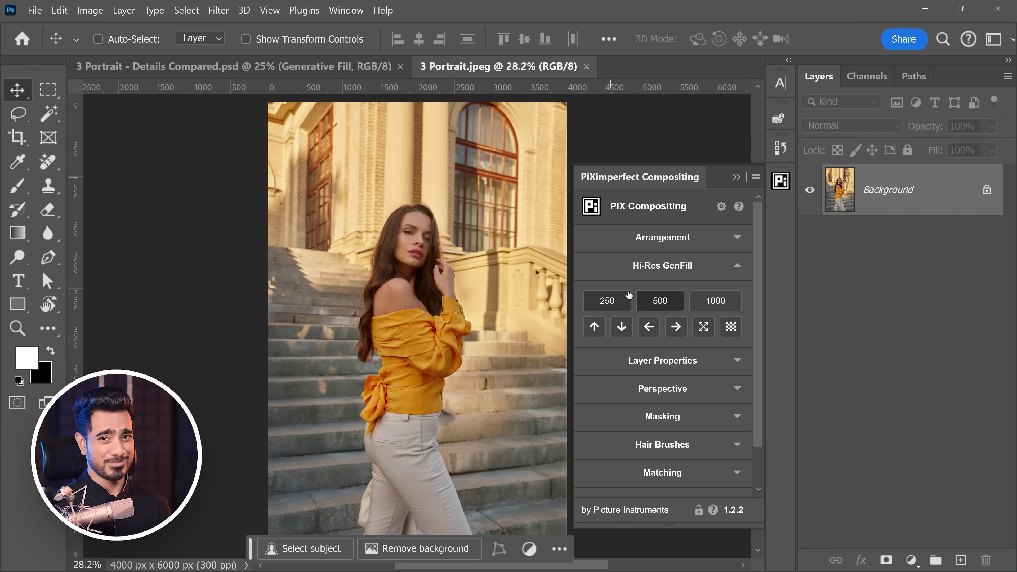
scroll(412, 300, "down", 3)
left_click_drag(445, 307, 374, 311)
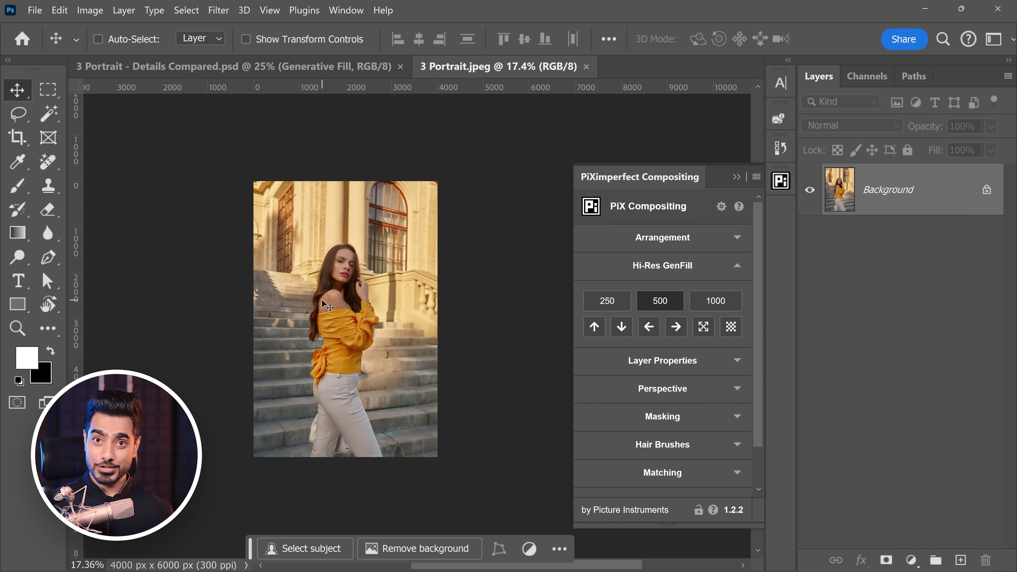
- Crop the portrait to a 1:1 square with transparent fill, adding empty strips on both sides
key("c")
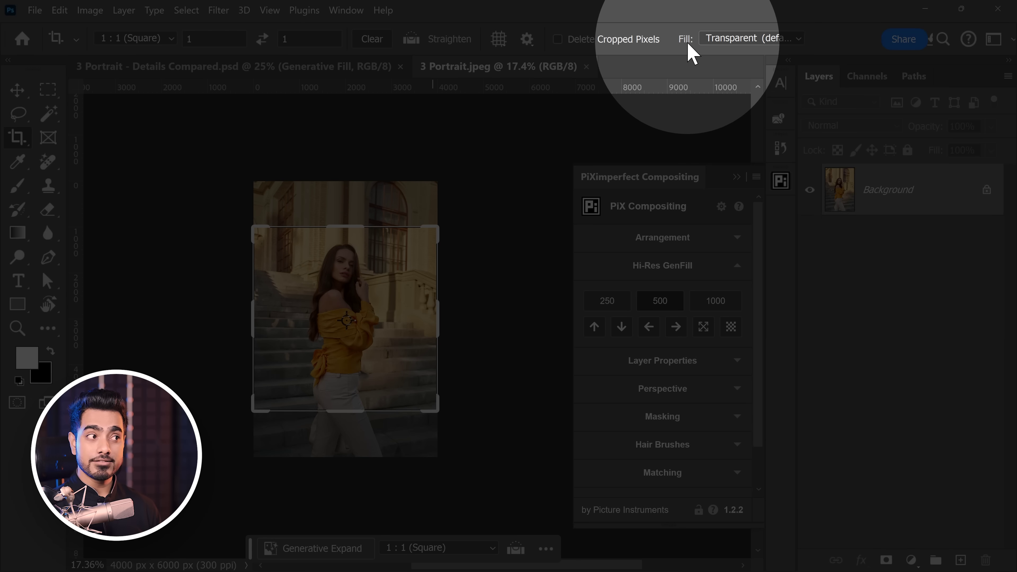
left_click(724, 40)
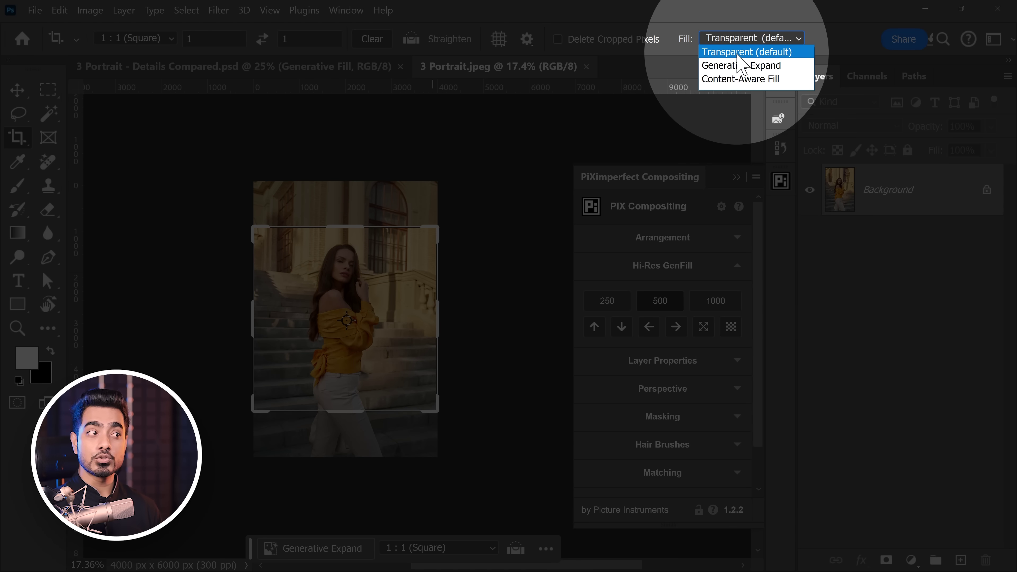
left_click(739, 63)
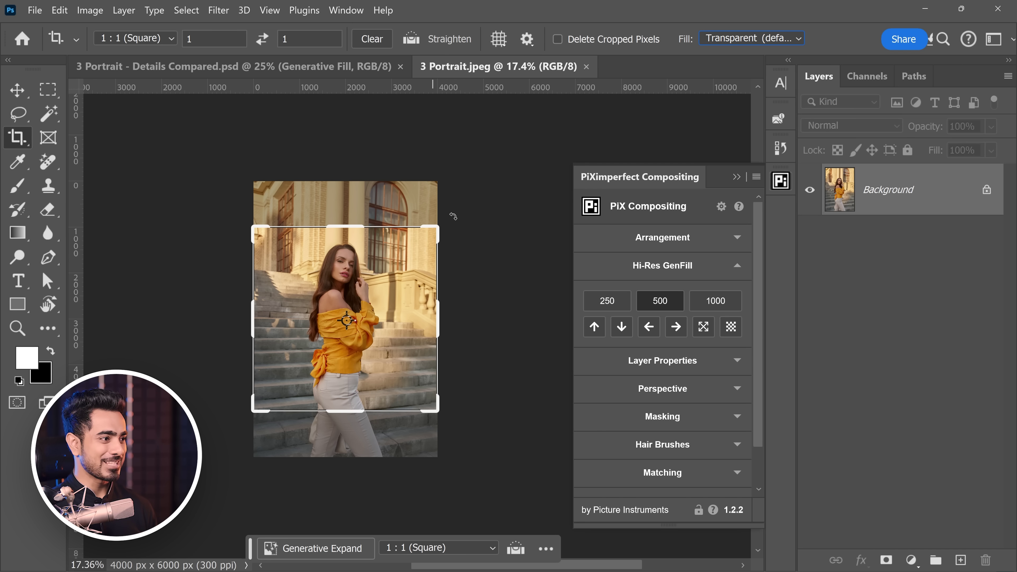
left_click_drag(437, 230, 496, 201)
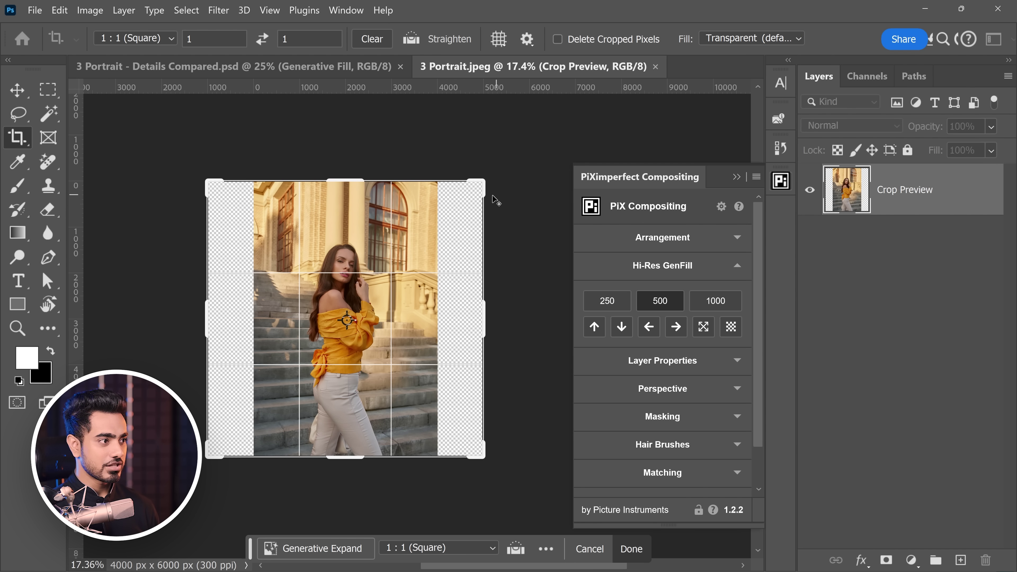
left_click(140, 40)
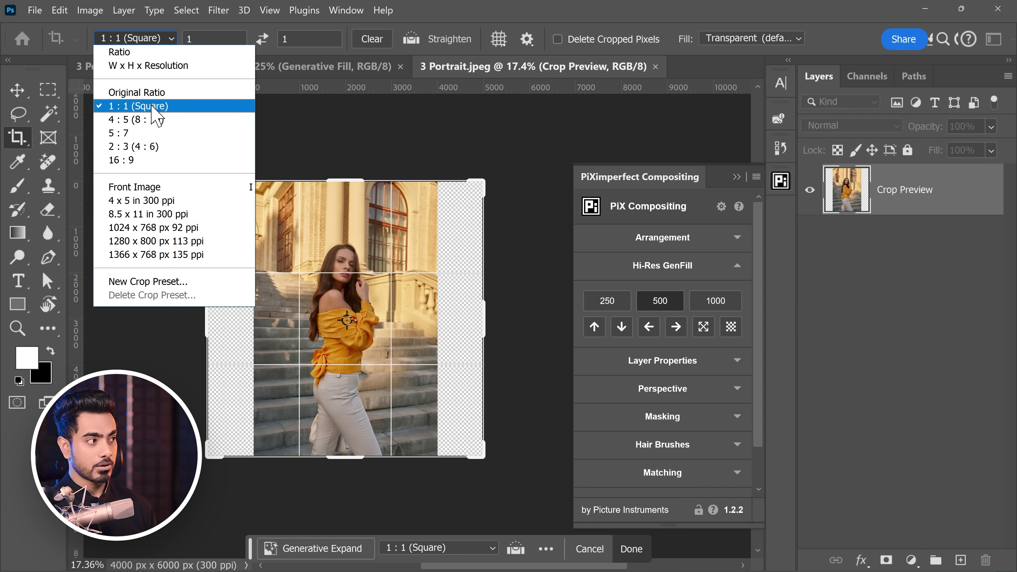
left_click(158, 39)
left_click(159, 39)
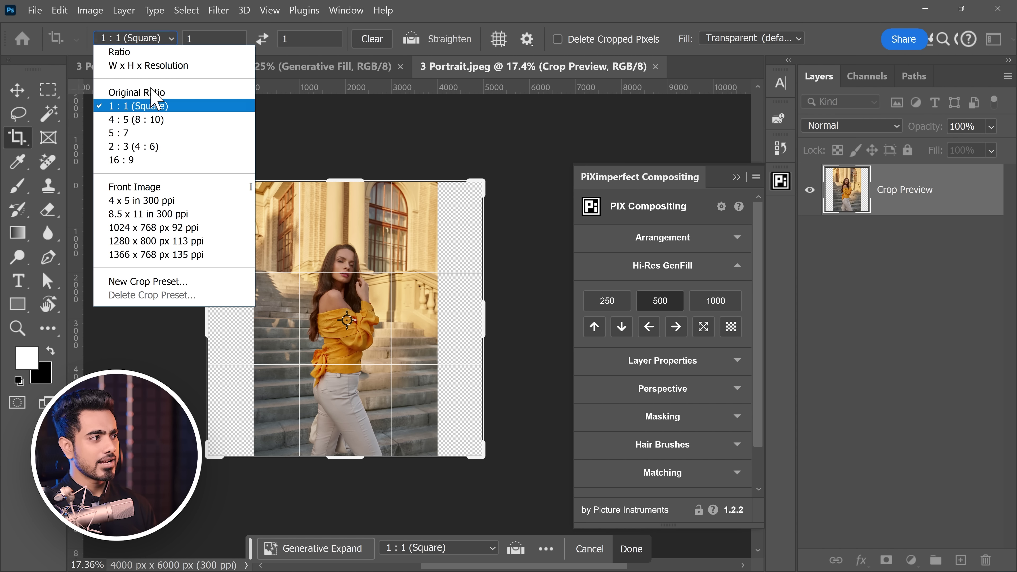
left_click(150, 42)
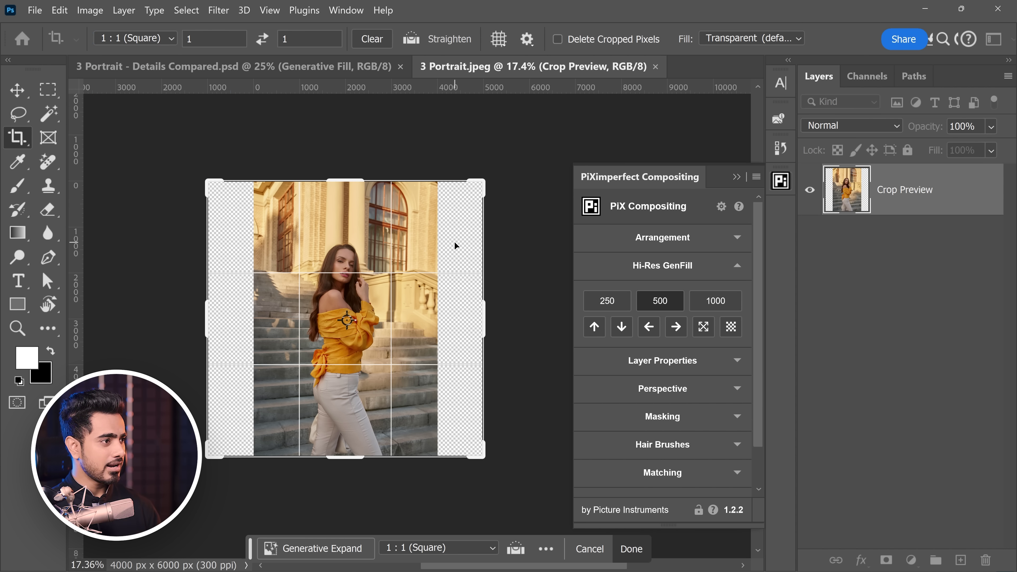
key("Return")
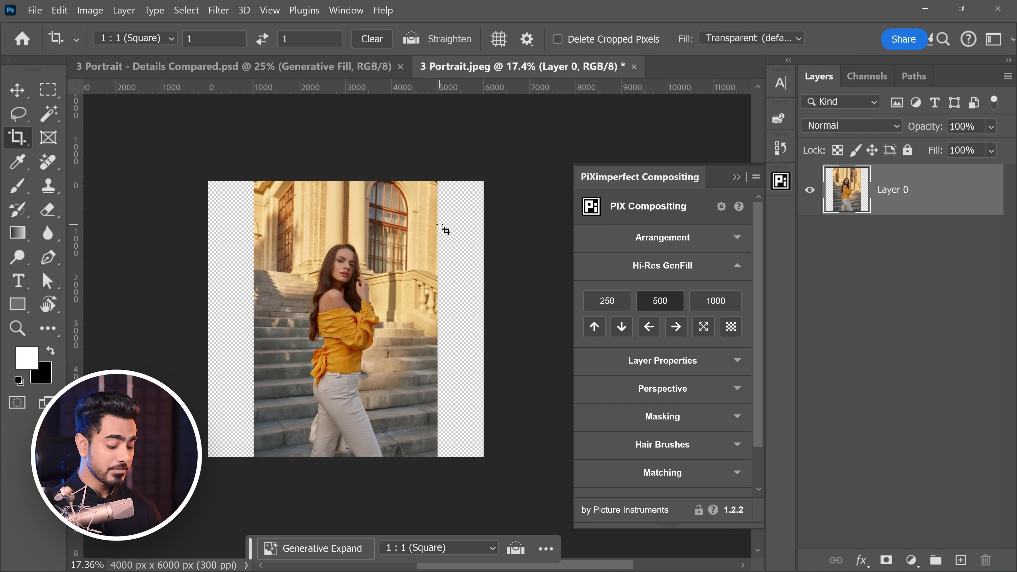
key("ctrl+0")
- Set the Hi-Res GenFill tile size to 1000 and run the tiled fill on the empty sides
left_click_drag(439, 223, 332, 224)
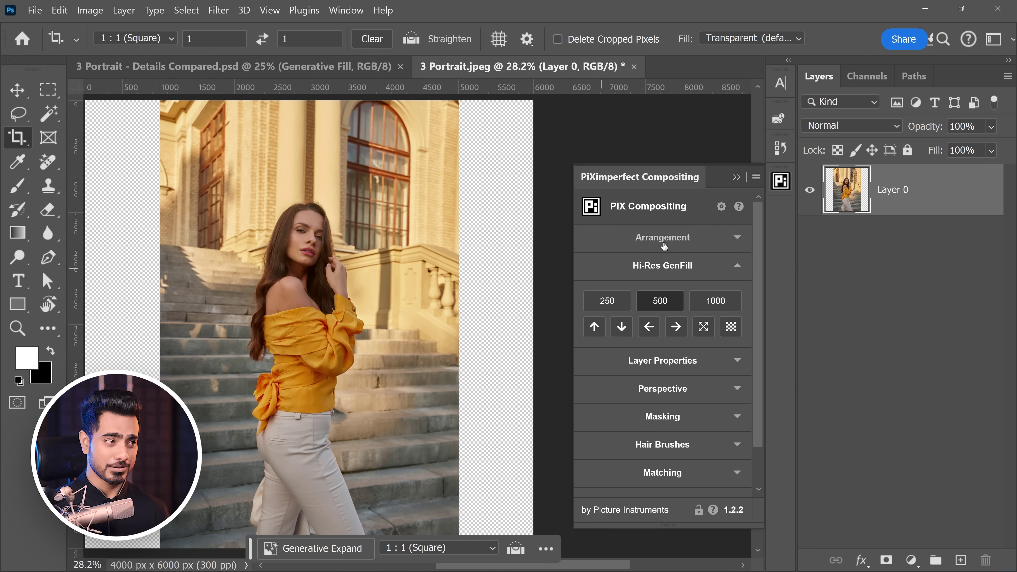
left_click(716, 308)
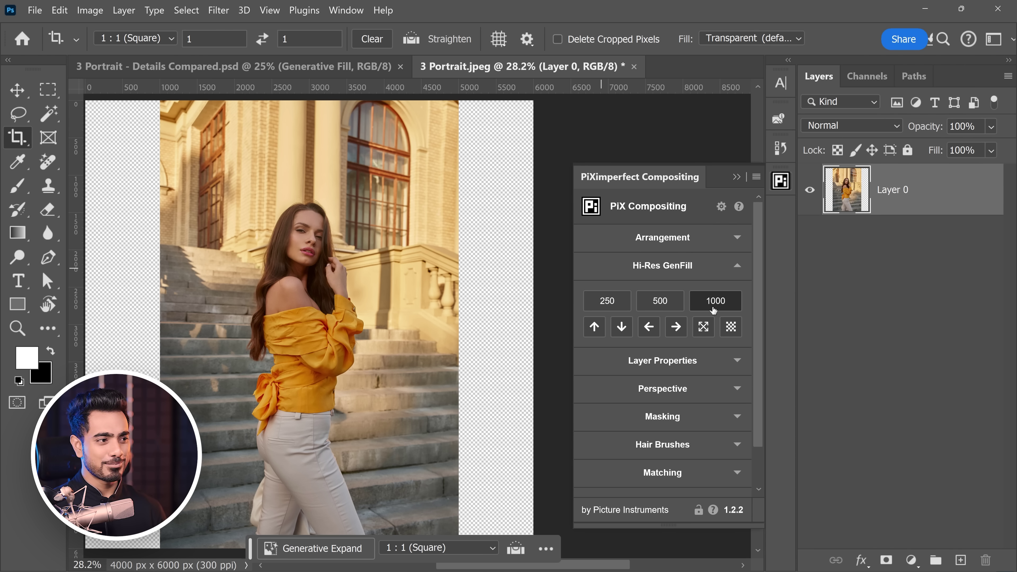
left_click(731, 327)
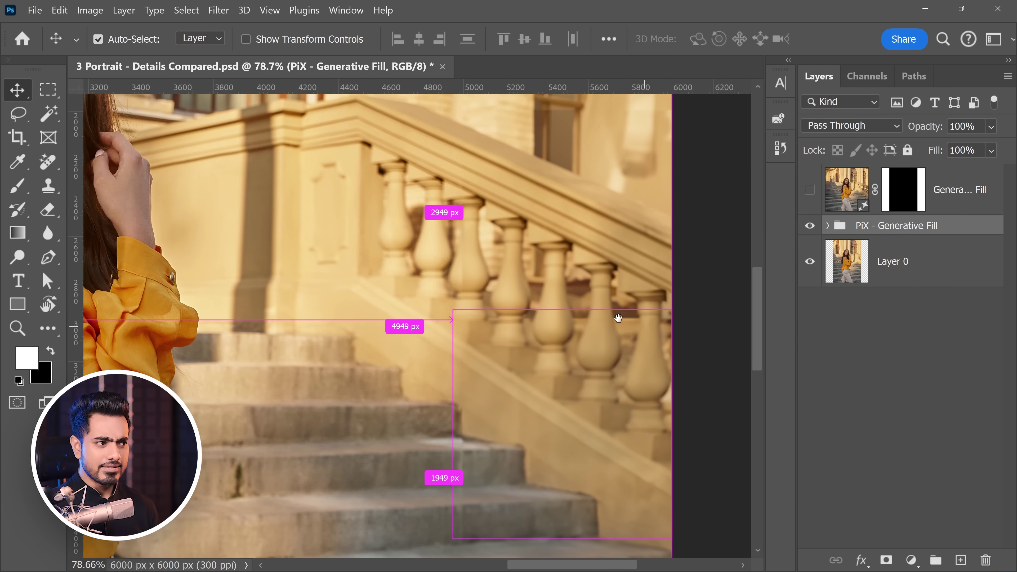
left_click(809, 226)
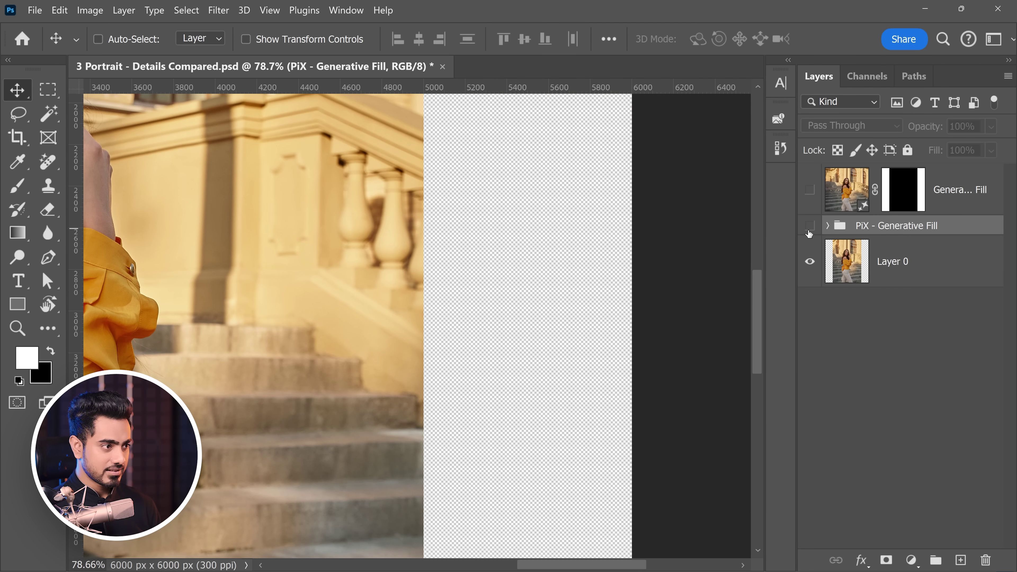
left_click(810, 227)
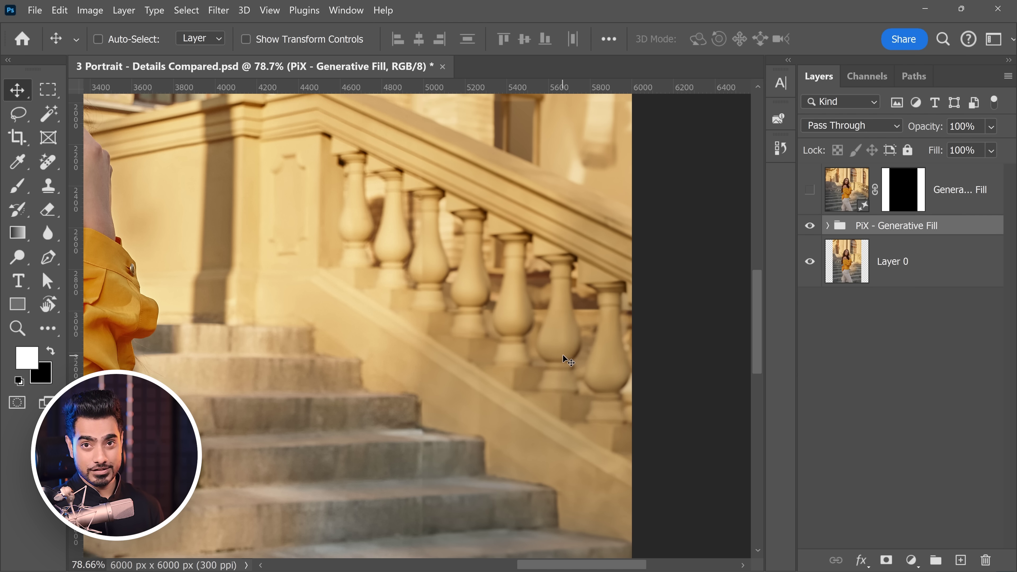
scroll(561, 348, "up", 1)
scroll(442, 287, "up", 5)
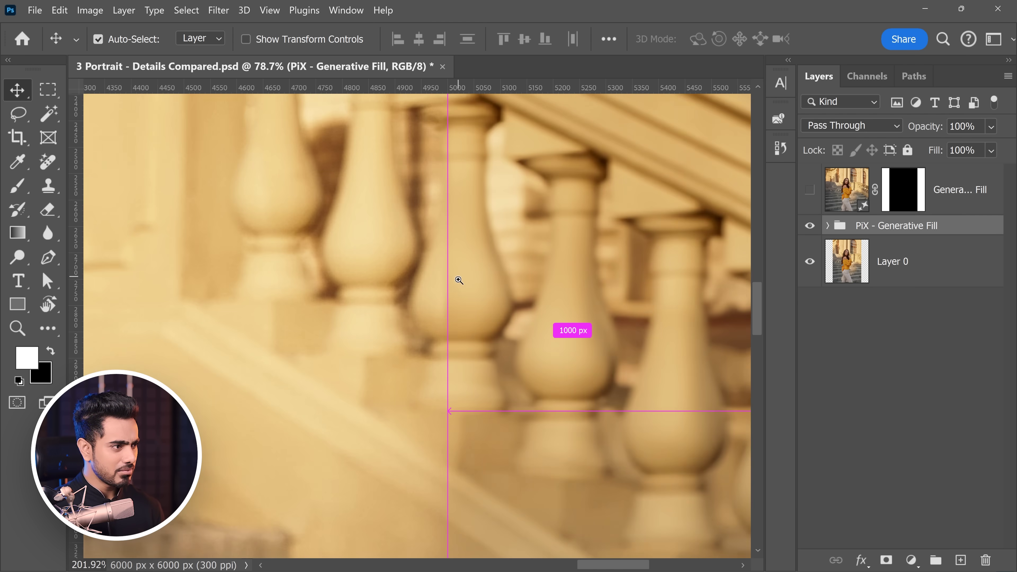
scroll(547, 286, "down", 5)
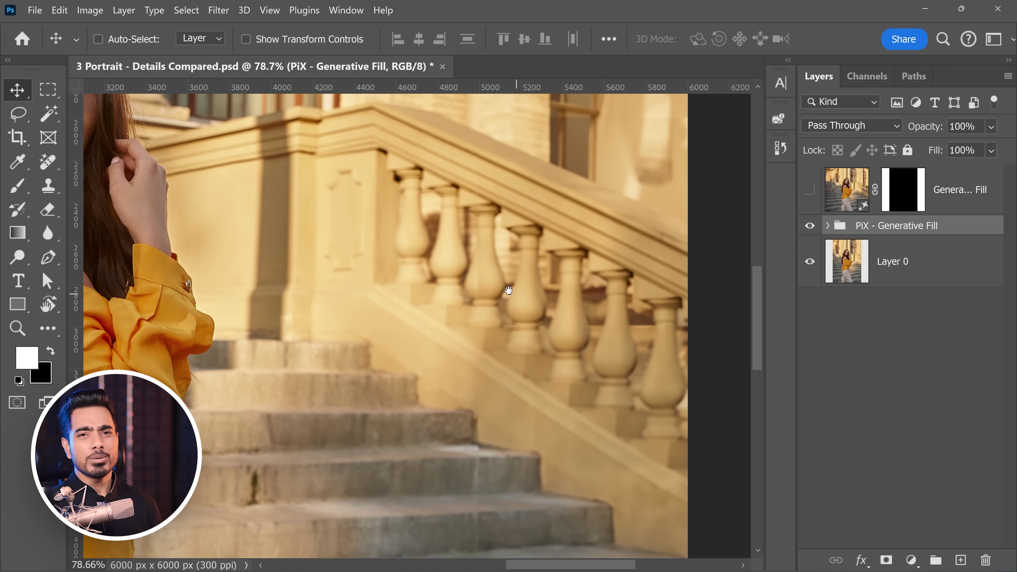
left_click_drag(567, 318, 541, 309)
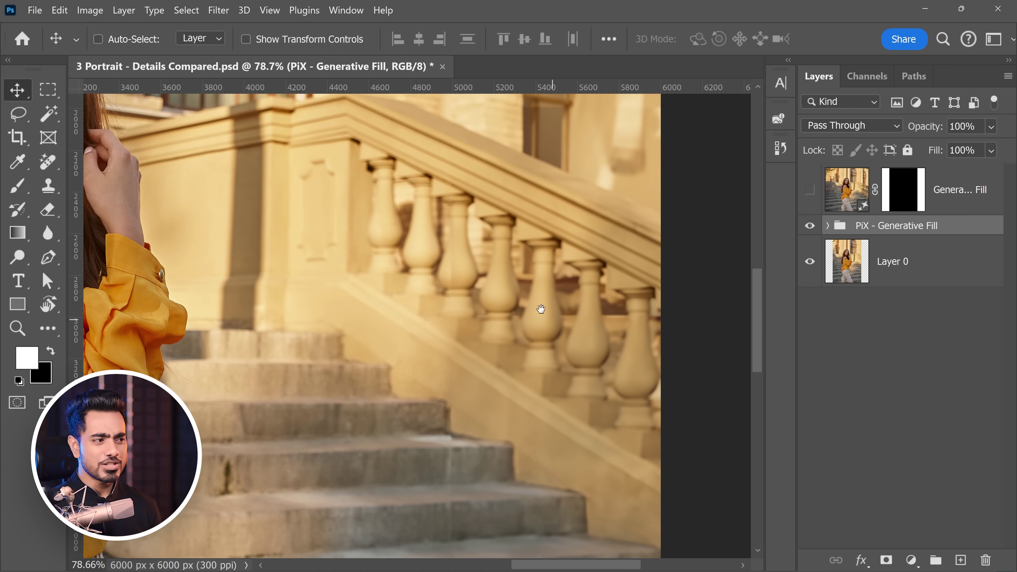
left_click(811, 230)
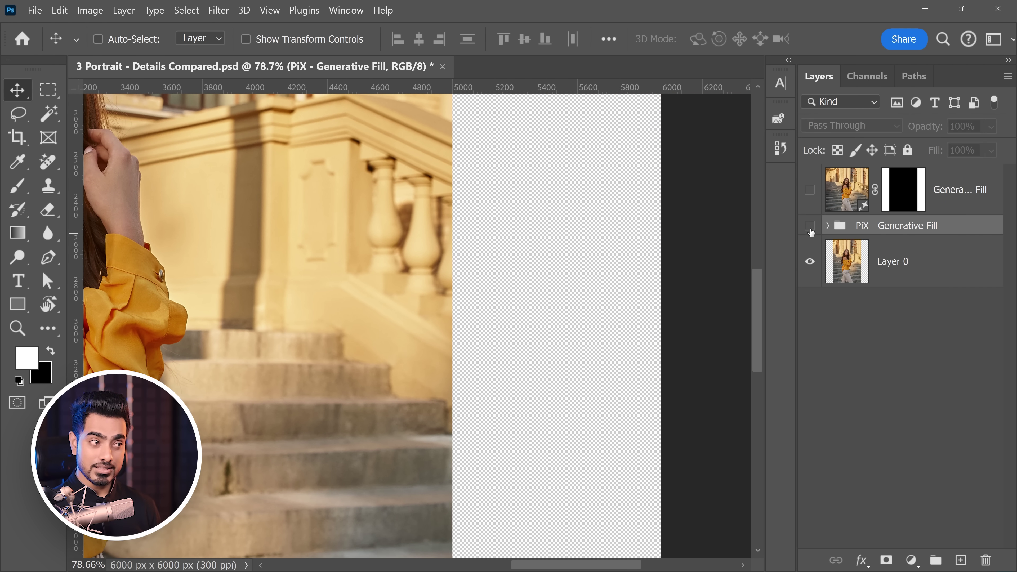
left_click(810, 230)
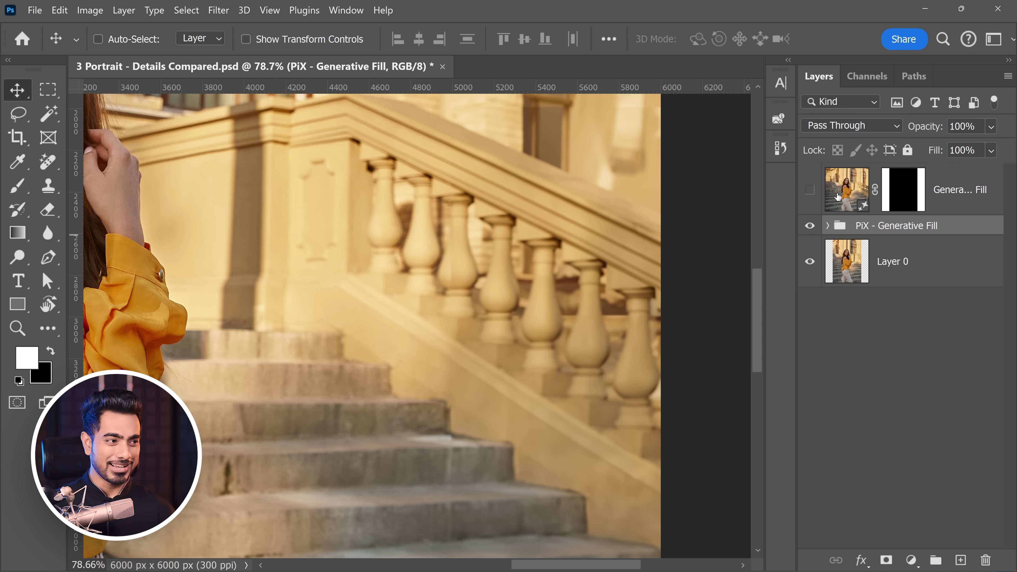
left_click_drag(568, 235, 368, 355)
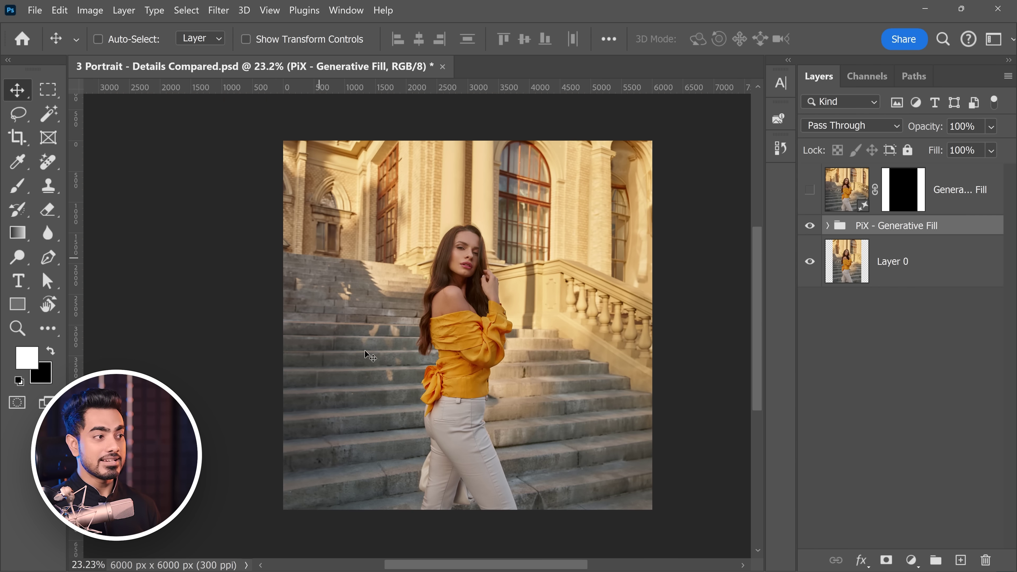
- Toggle the standard Generative Fill layer while zoomed on the balustrade to compare it with the tiled fill
left_click(811, 191)
left_click_drag(632, 321, 656, 329)
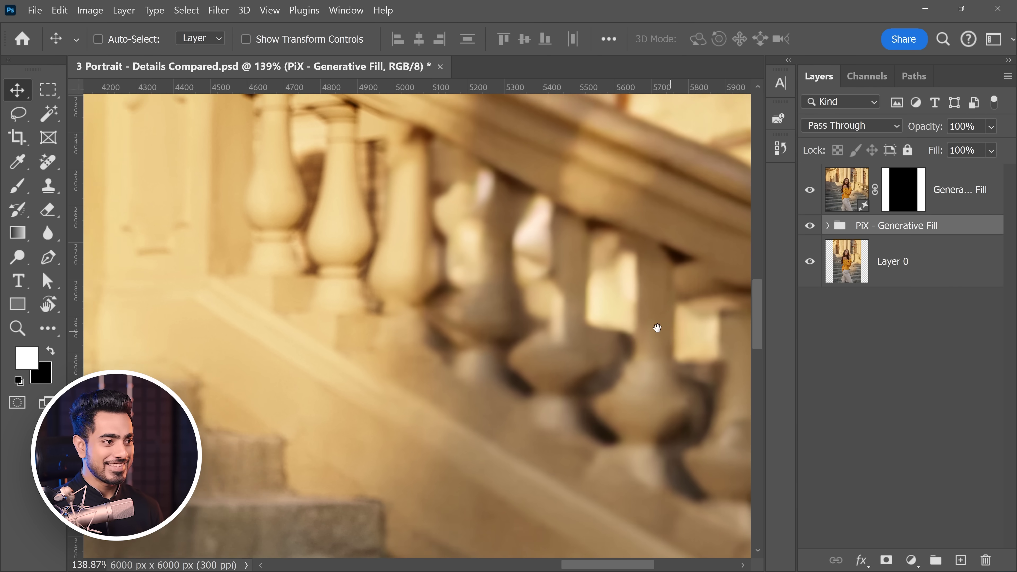
left_click_drag(597, 339, 610, 358)
left_click_drag(556, 306, 592, 338)
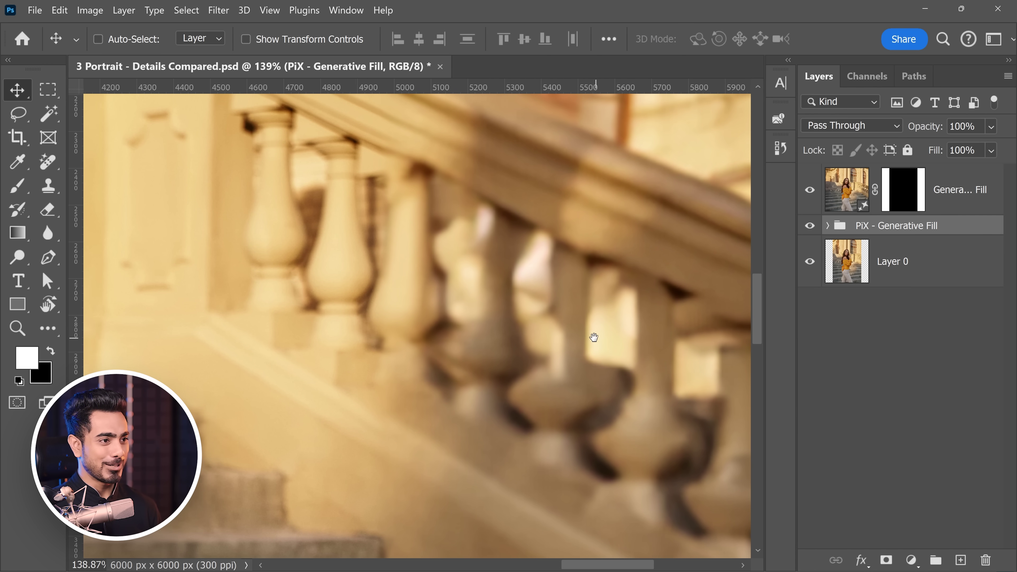
left_click(810, 192)
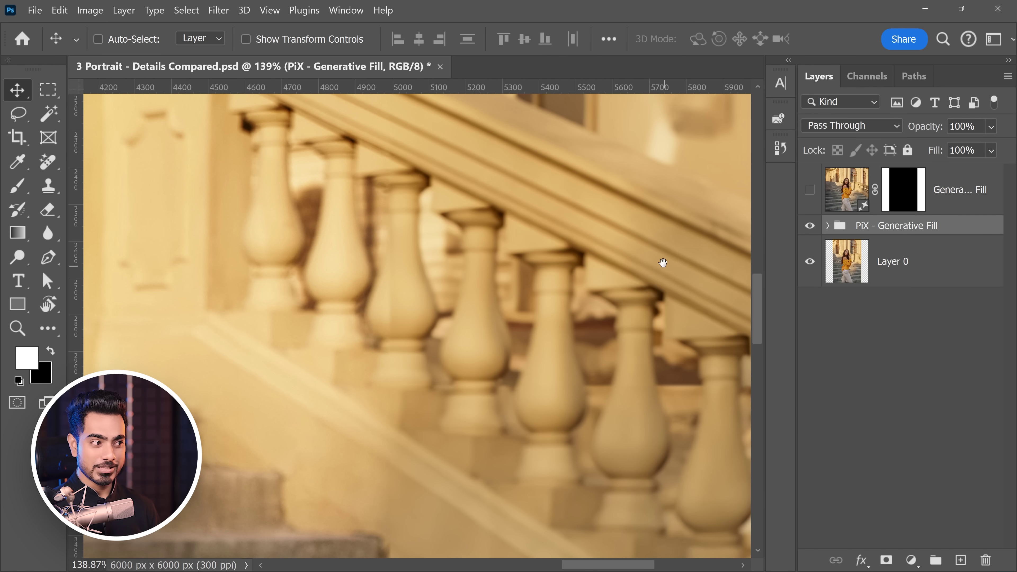
left_click_drag(663, 262, 620, 236)
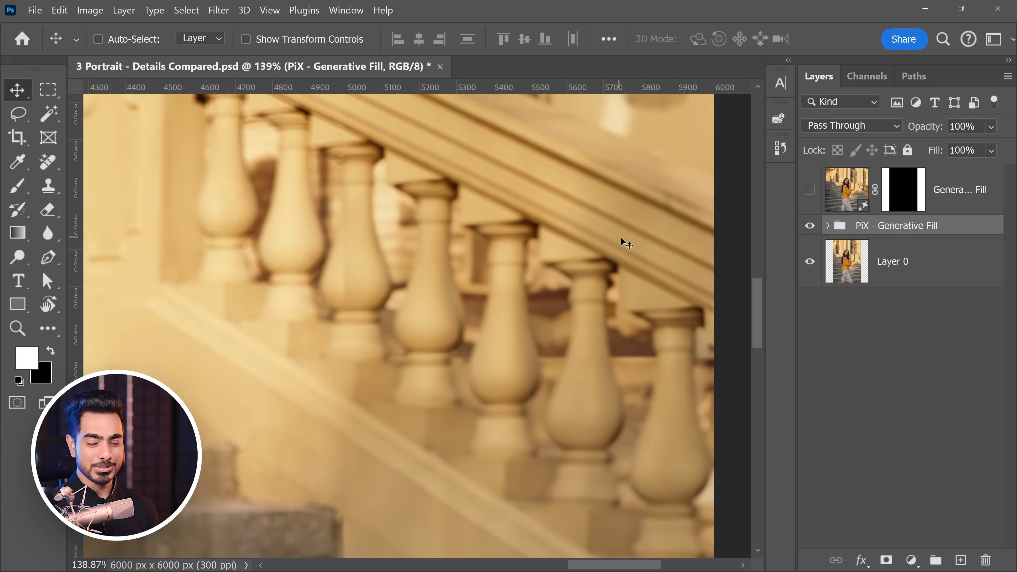
left_click(810, 192)
left_click(810, 192)
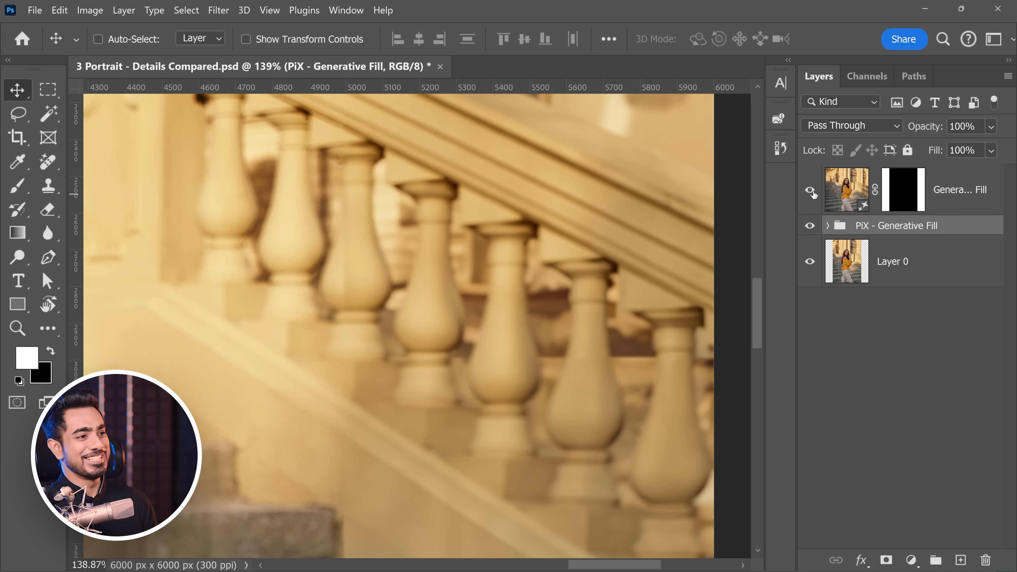
left_click(810, 192)
key("ctrl+0")
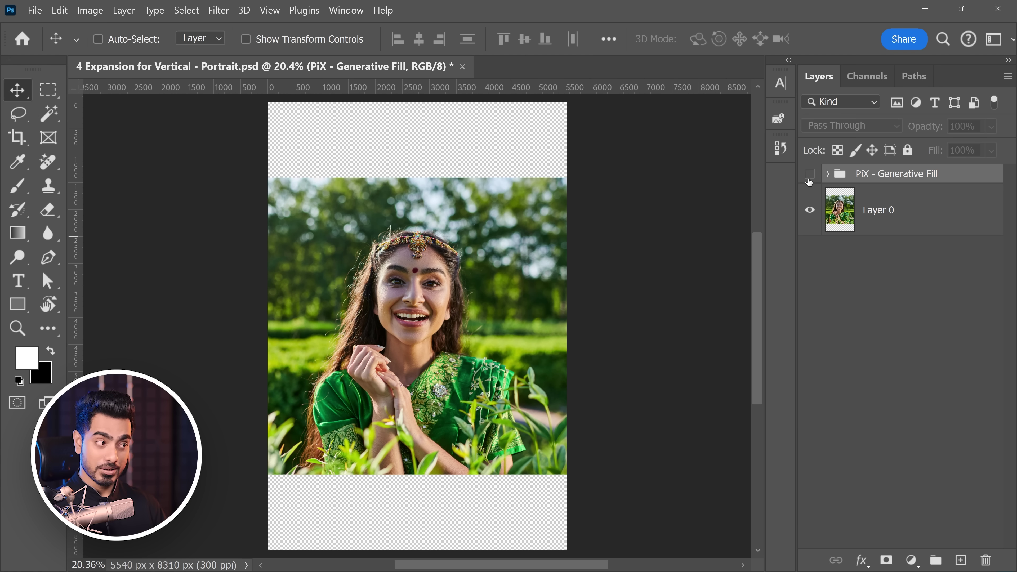
- Show the PiX - Generative Fill group and expand it to inspect its 24 tile layers
left_click(811, 174)
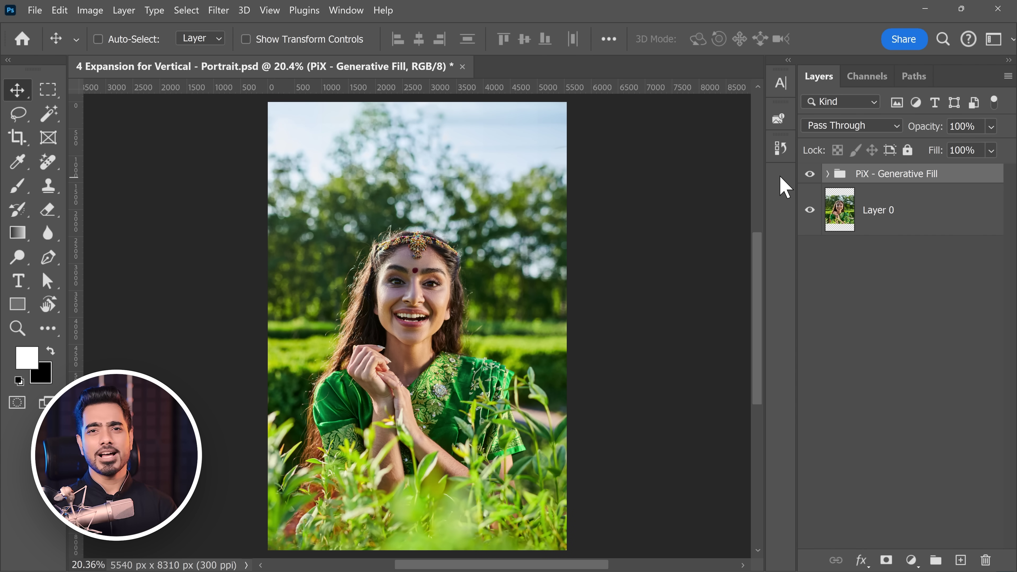
left_click(827, 176)
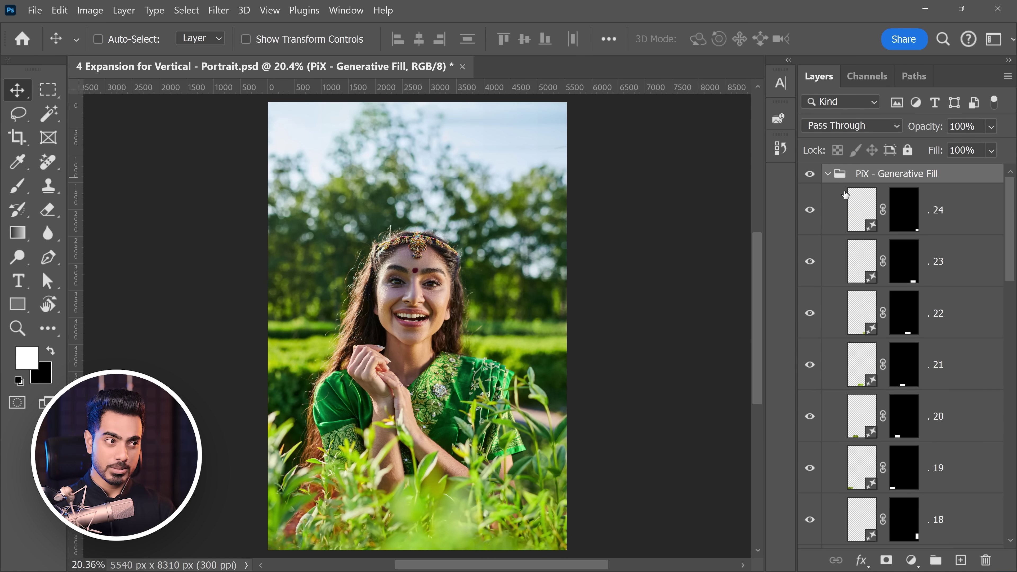
left_click(962, 226)
left_click_drag(1006, 220, 1011, 517)
left_click(808, 473, "alt")
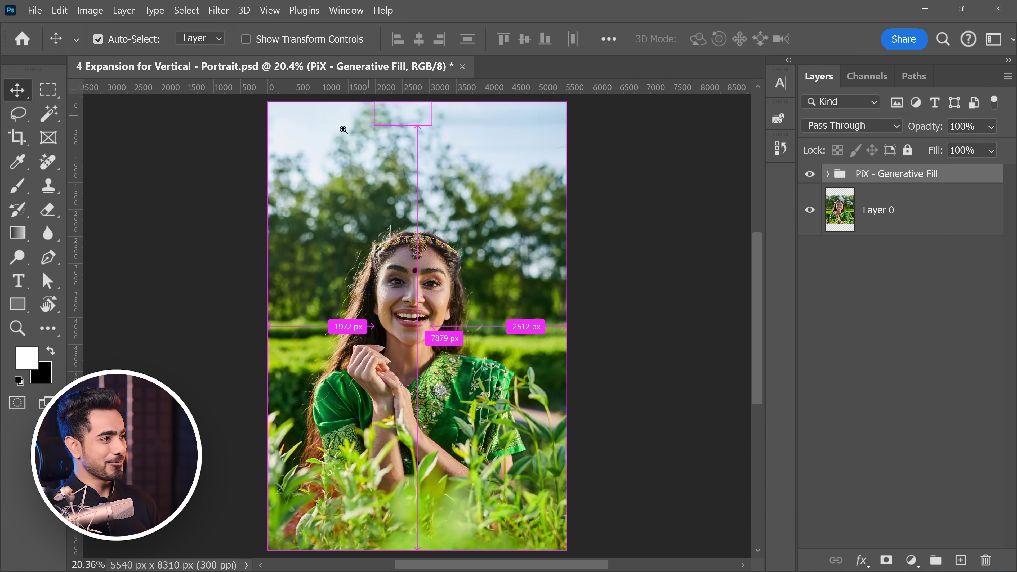
- Hide and re-show the fill group to compare the generated sky with the empty top
scroll(321, 132, "up", 3)
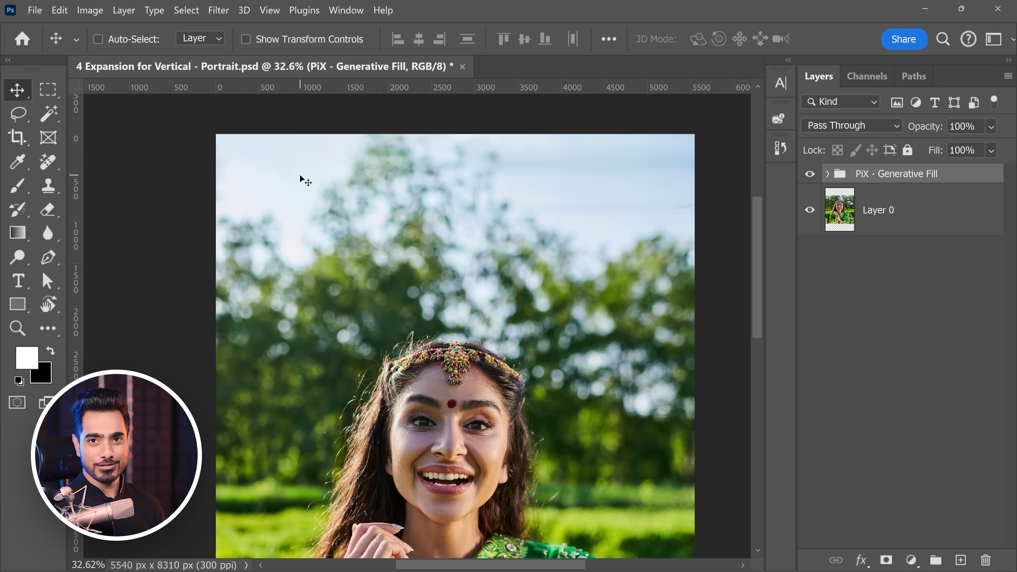
left_click(809, 175)
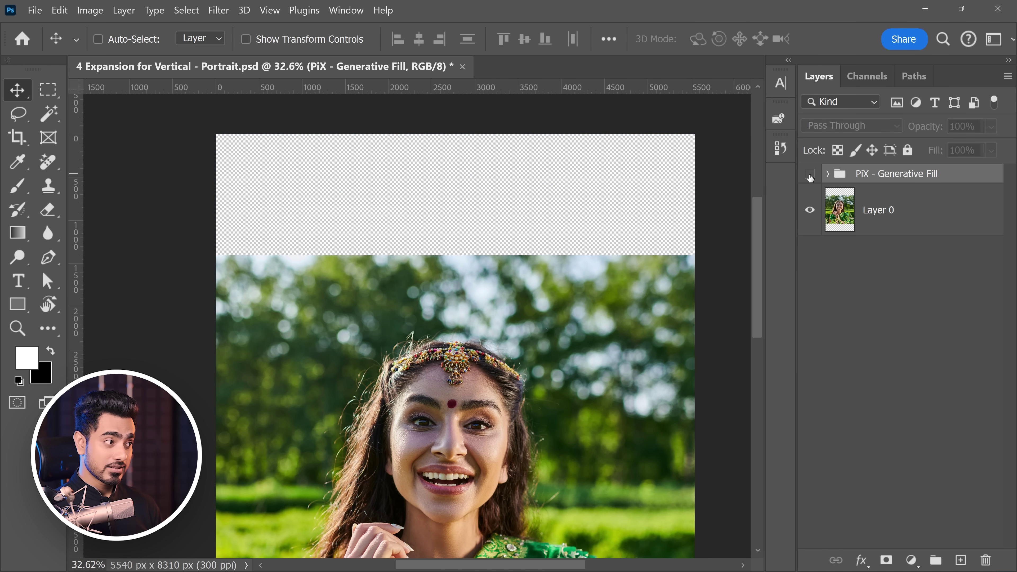
left_click(810, 175)
scroll(612, 280, "down", 10)
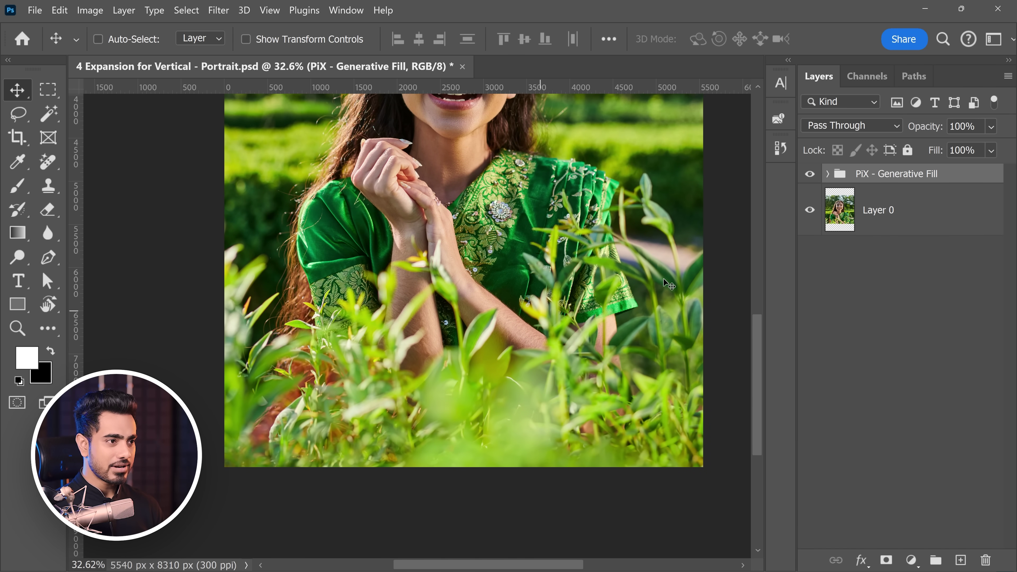
- Compare the bottom plants with and without fill, then zoom to about 138% on the sky seam
left_click(810, 175)
left_click(811, 175)
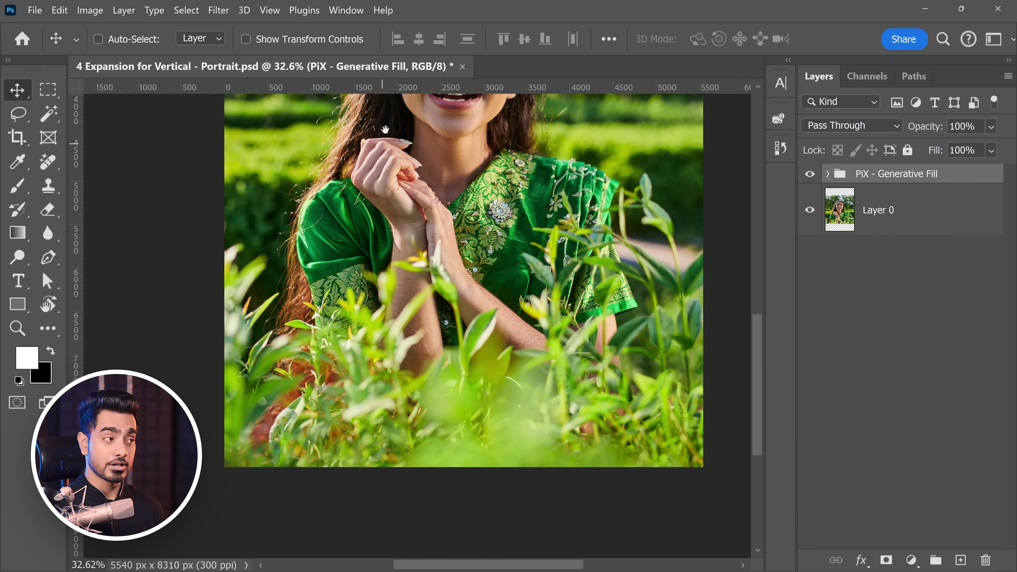
left_click_drag(384, 130, 430, 209)
left_click_drag(453, 260, 470, 308)
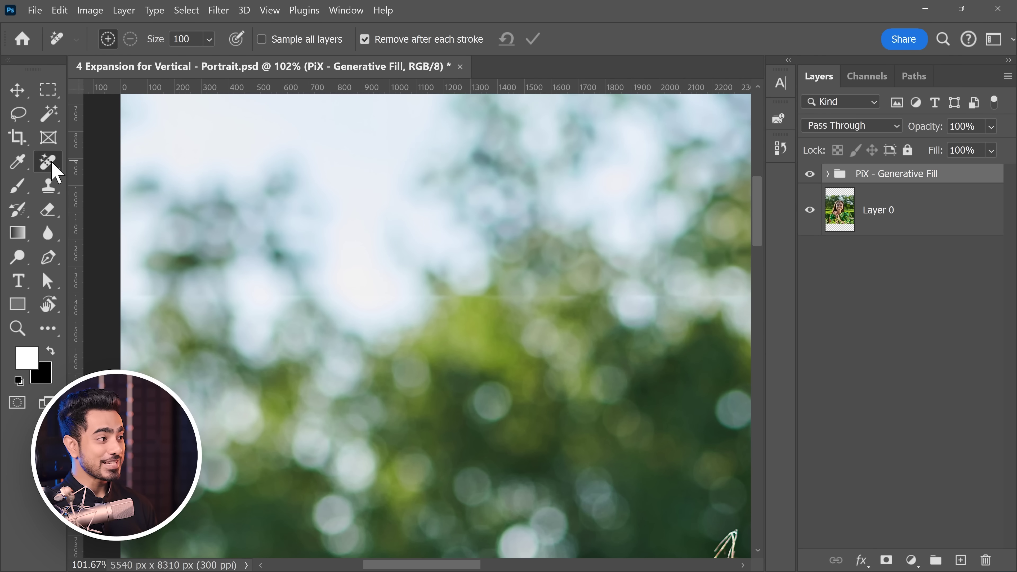
- On a new empty layer, paint out the horizontal background seam with a 250 Remove brush
right_click(47, 161)
left_click(93, 177)
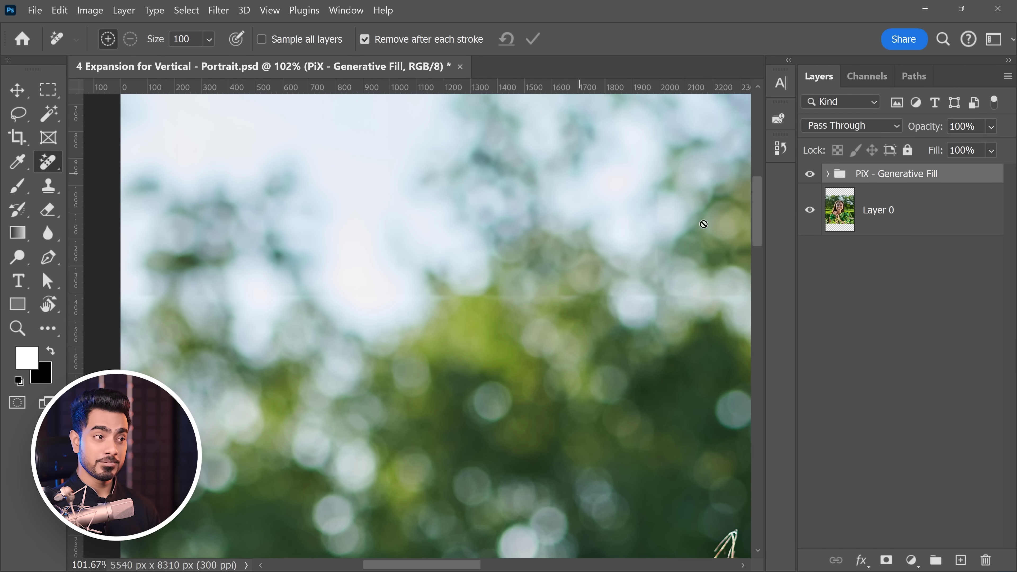
left_click(962, 559)
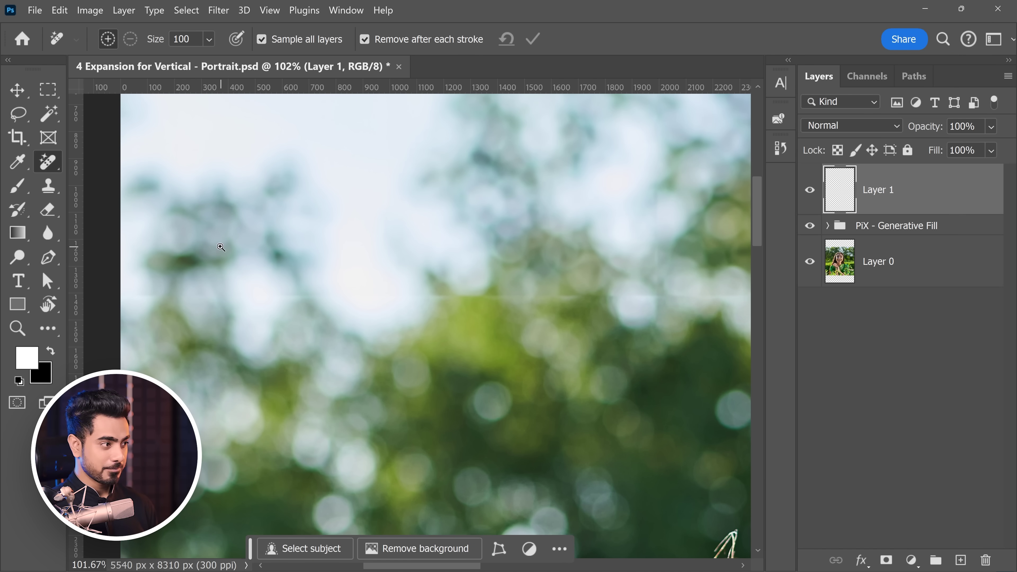
scroll(220, 247, "down", 1)
key("bracketright")
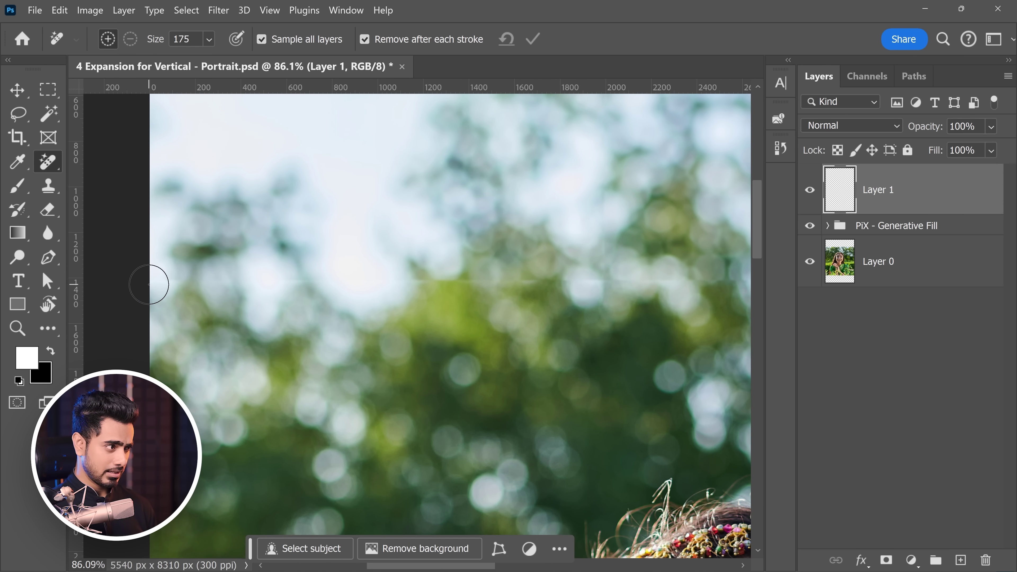
key("bracketright")
key("bracketright")
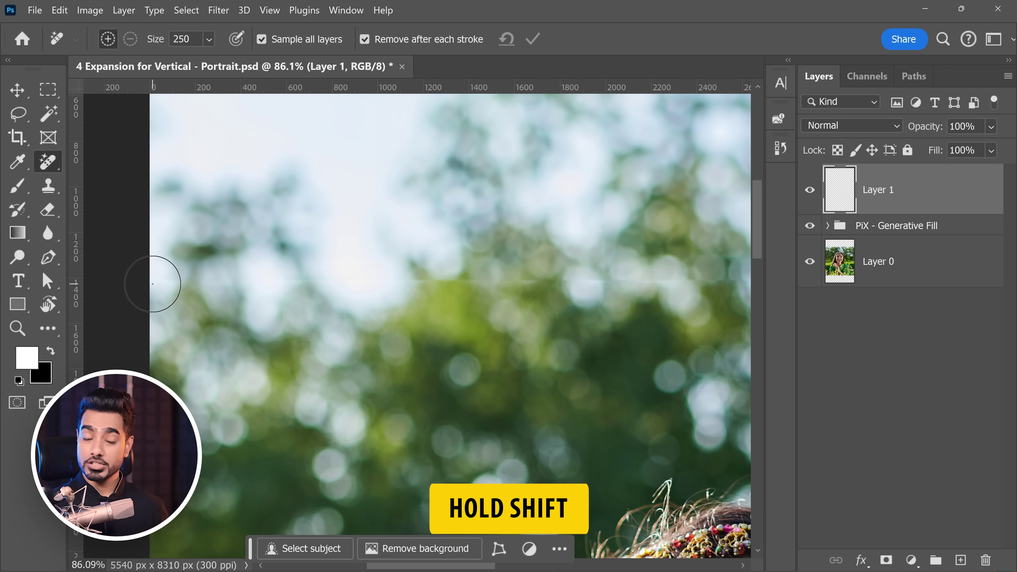
mouse_move(152, 283)
left_mouse_down()
mouse_move(395, 264)
mouse_move(586, 268)
mouse_move(581, 280)
left_mouse_up()
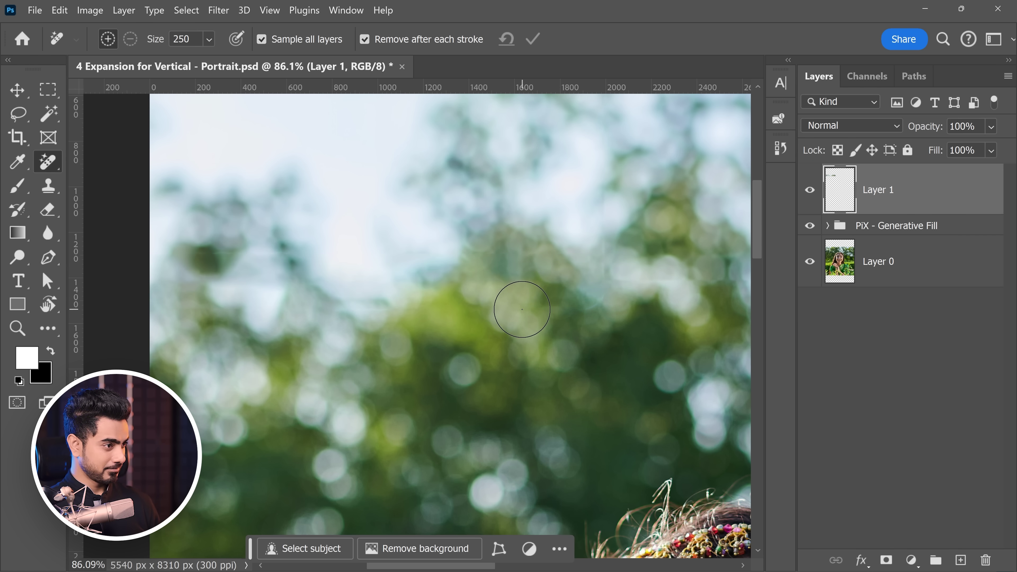
- At brush size 200, remove the seam through the treetops and its leftover bit
key("bracketleft")
scroll(536, 296, "right", 5)
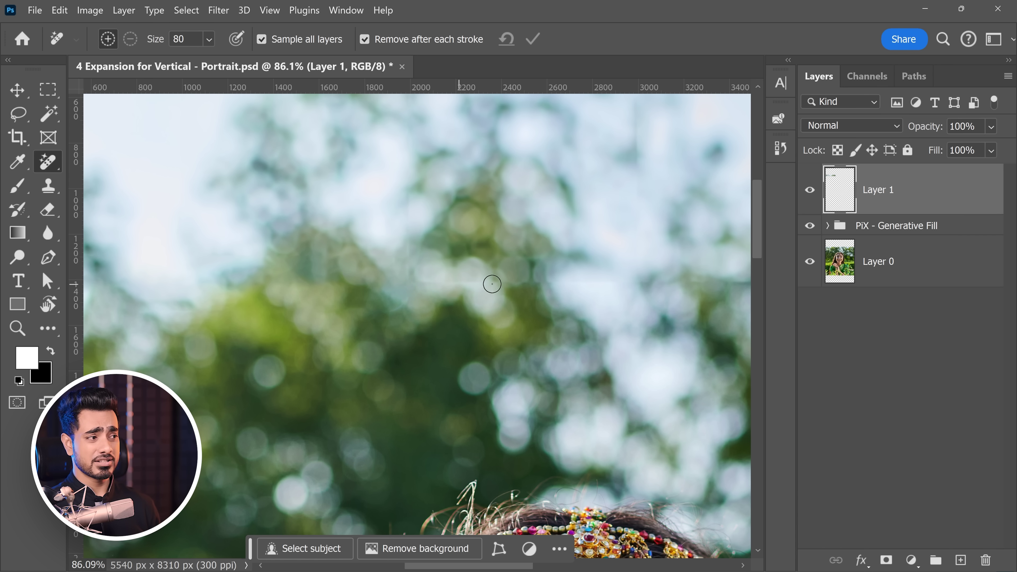
mouse_move(454, 297)
left_mouse_down()
mouse_move(443, 298)
mouse_move(519, 285)
mouse_move(739, 284)
left_mouse_up()
left_click_drag(499, 282, 546, 283)
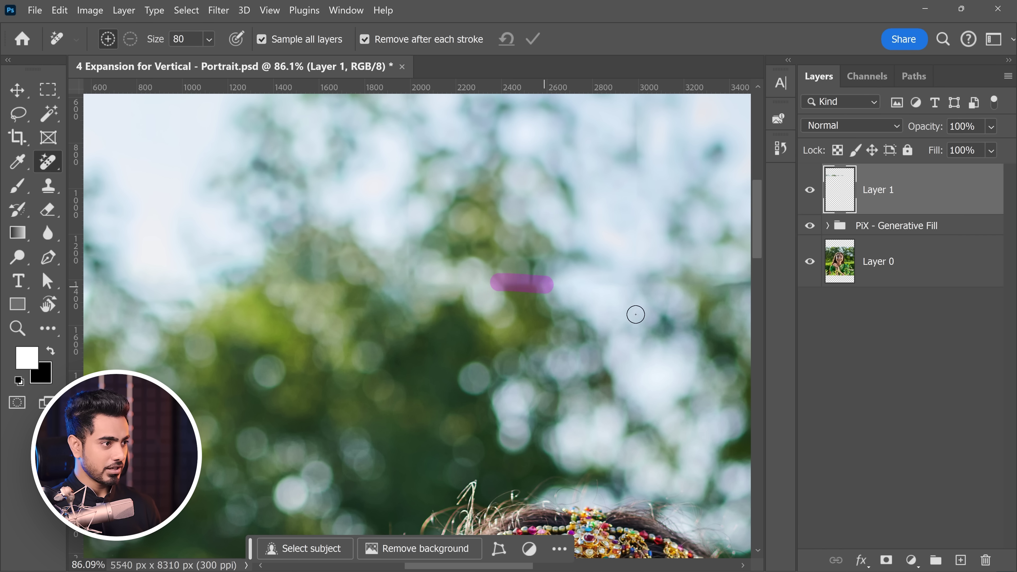
- With a 150 brush, erase the seam across the arm's edge, then fit the portrait on screen
scroll(638, 291, "down", 3)
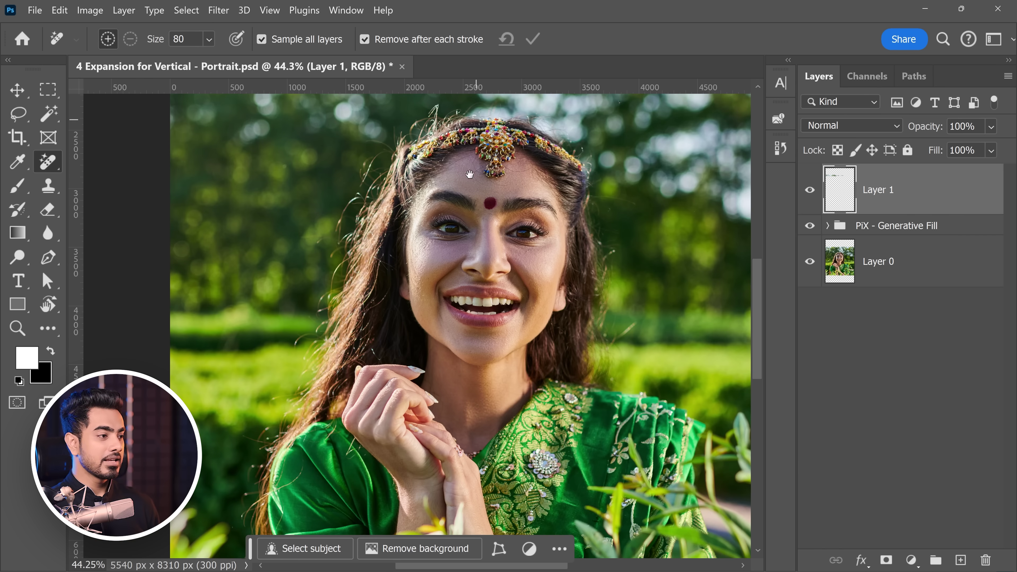
scroll(469, 174, "down", 10)
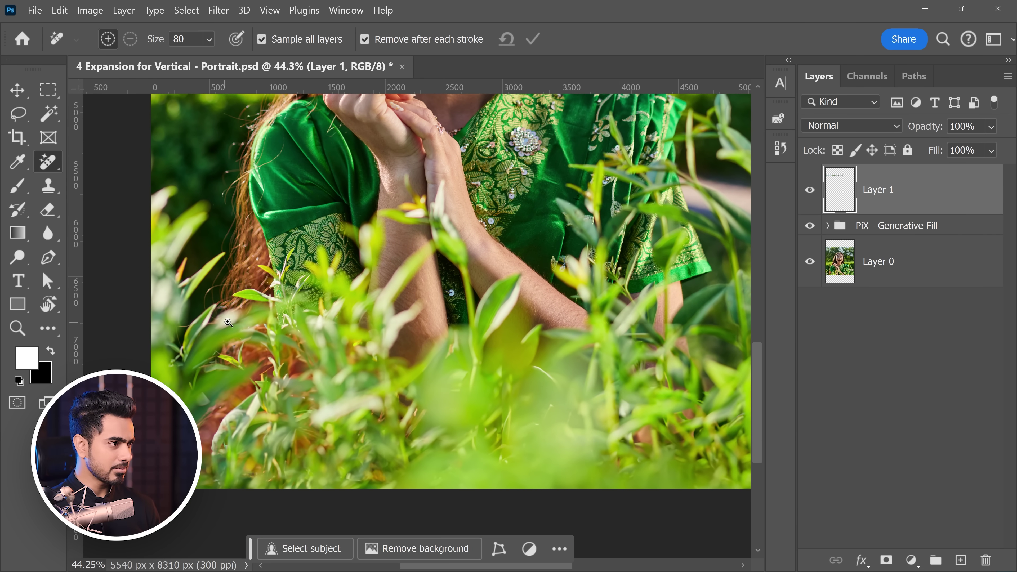
scroll(227, 322, "up", 3)
scroll(437, 300, "right", 10)
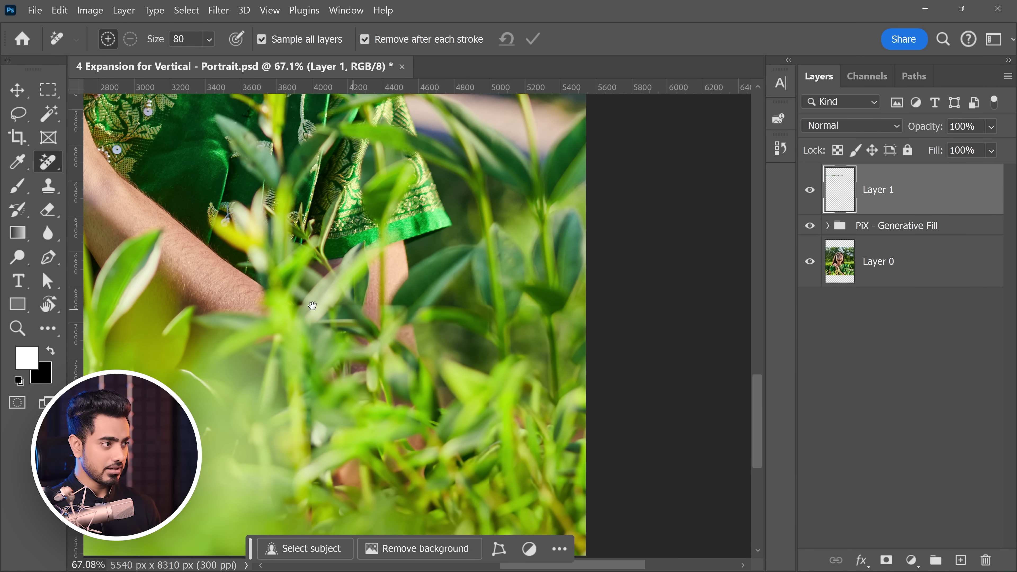
scroll(312, 306, "left", 5)
scroll(401, 328, "down", 2)
scroll(363, 333, "up", 3)
key("bracketright")
key("bracketright")
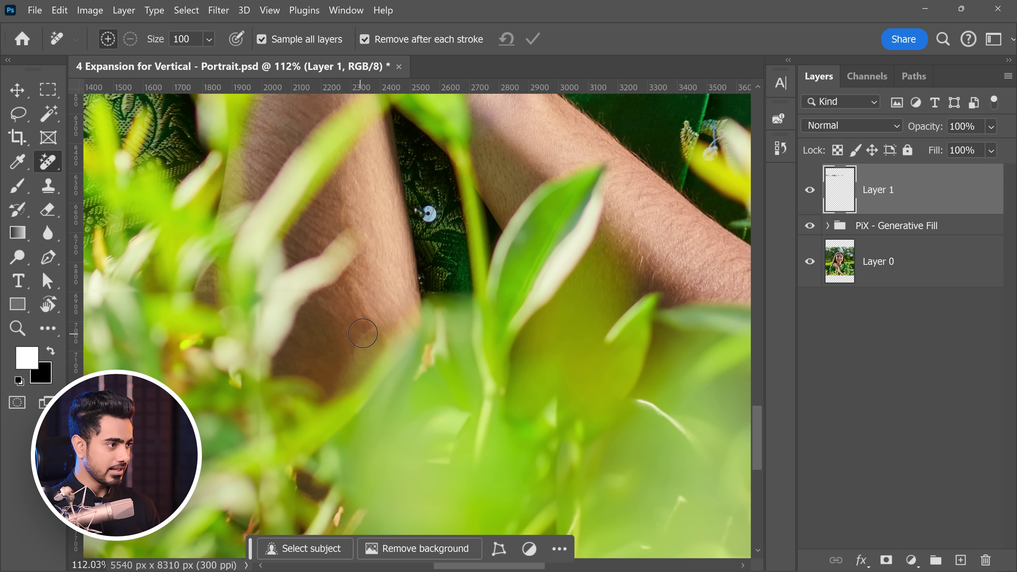
key("bracketright")
key("bracketright")
left_click_drag(344, 320, 416, 322)
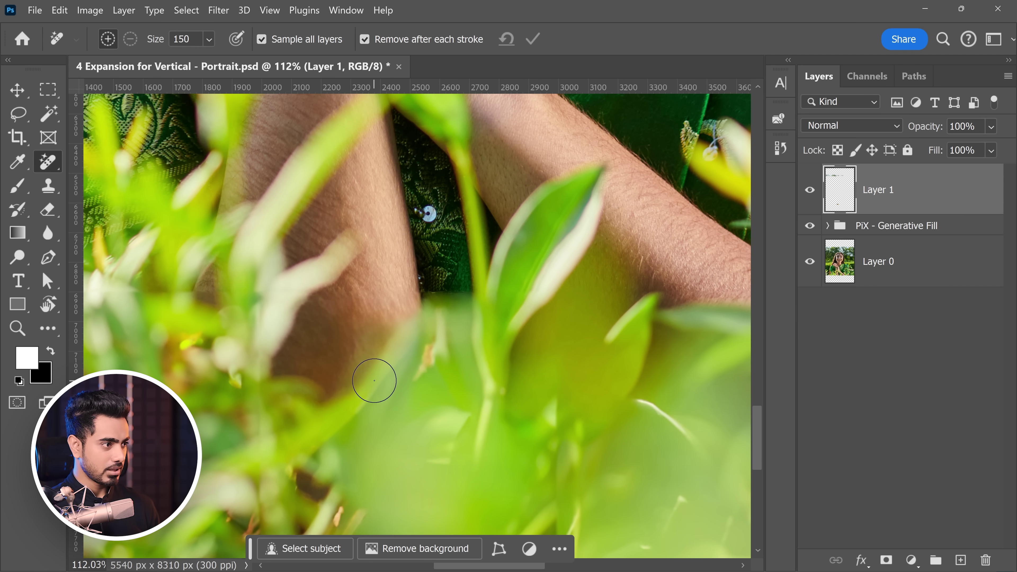
left_click(377, 320)
key("ctrl+0")
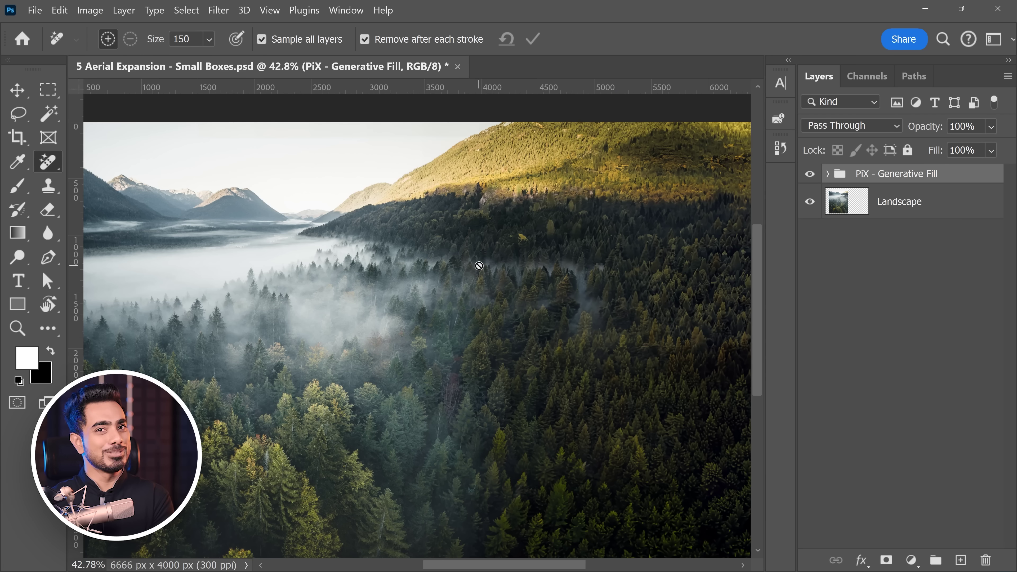
scroll(393, 325, "down", 3)
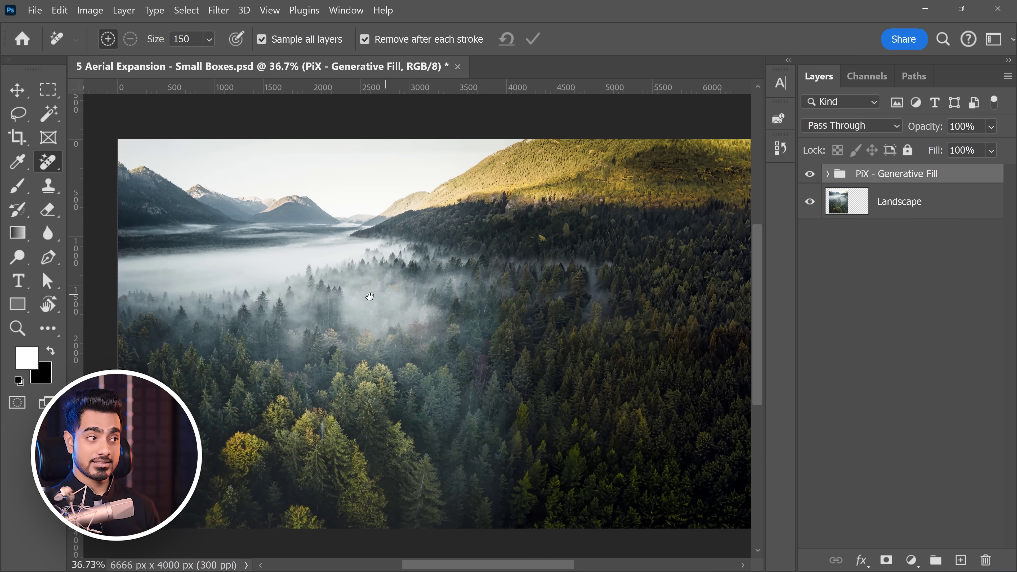
left_click_drag(369, 296, 353, 300)
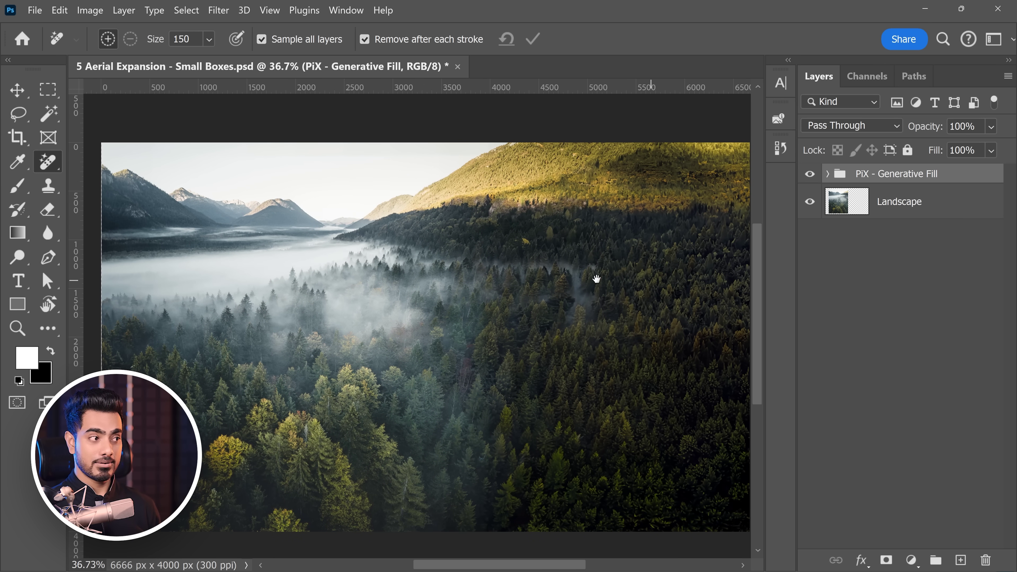
left_click(811, 174)
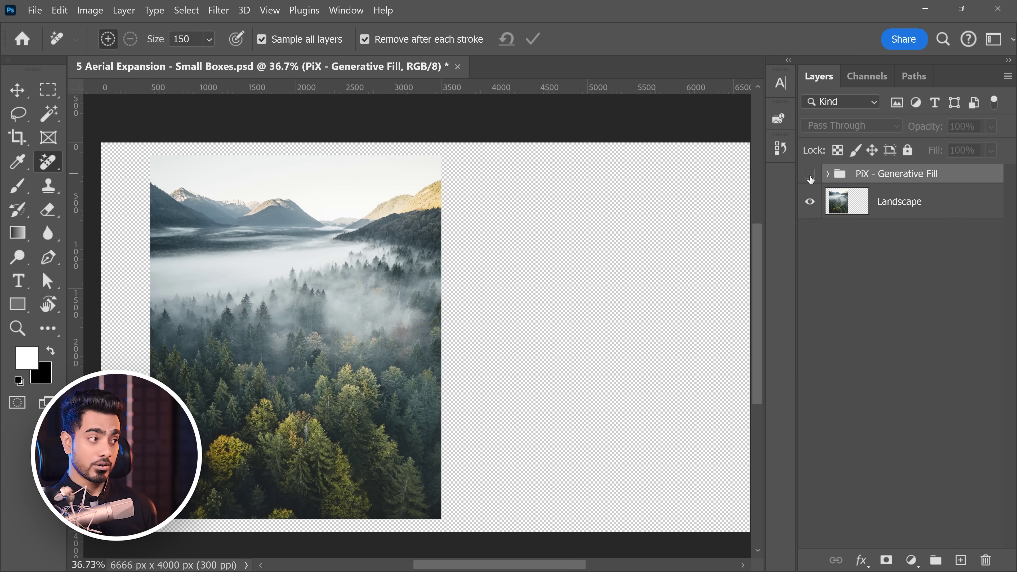
left_click(809, 174)
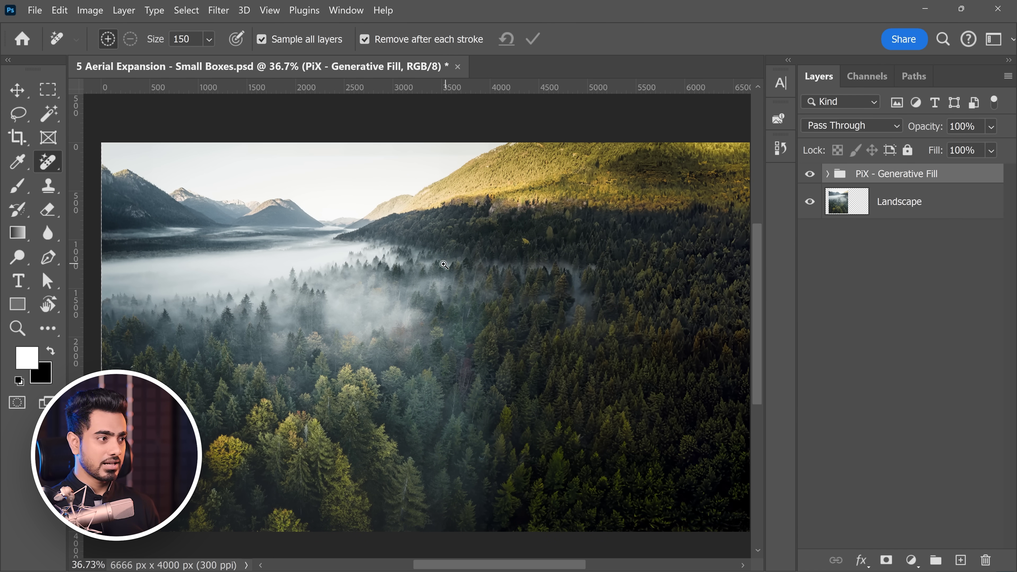
left_click_drag(443, 264, 522, 281)
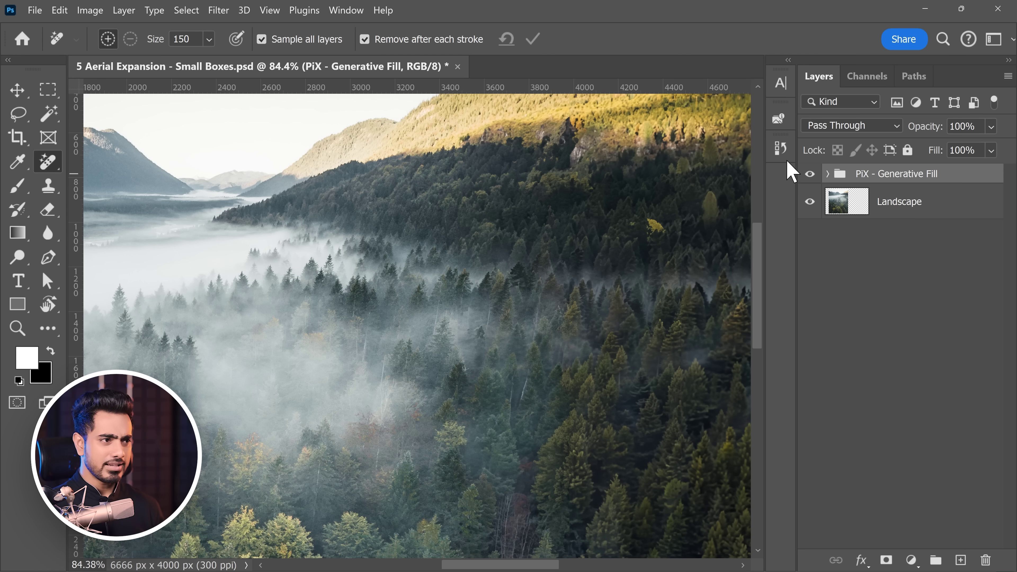
left_click(811, 175)
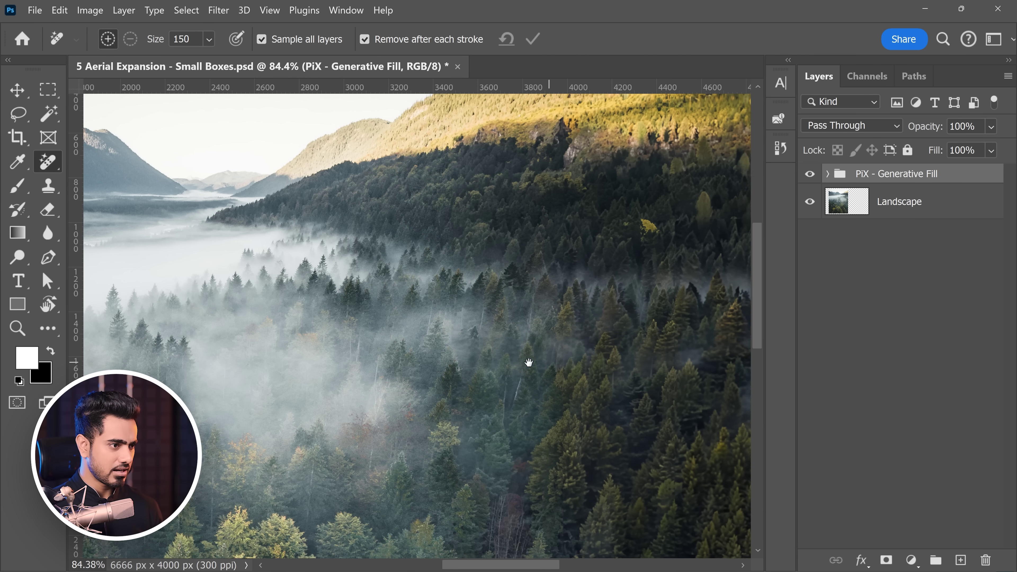
left_click_drag(529, 359, 429, 332)
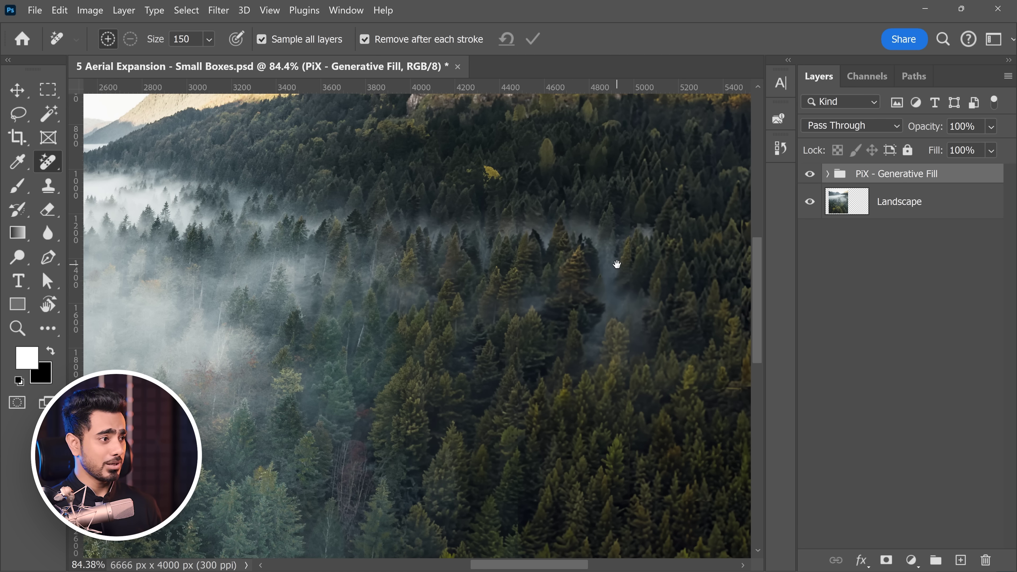
left_click_drag(627, 261, 506, 273)
left_click_drag(642, 243, 481, 270)
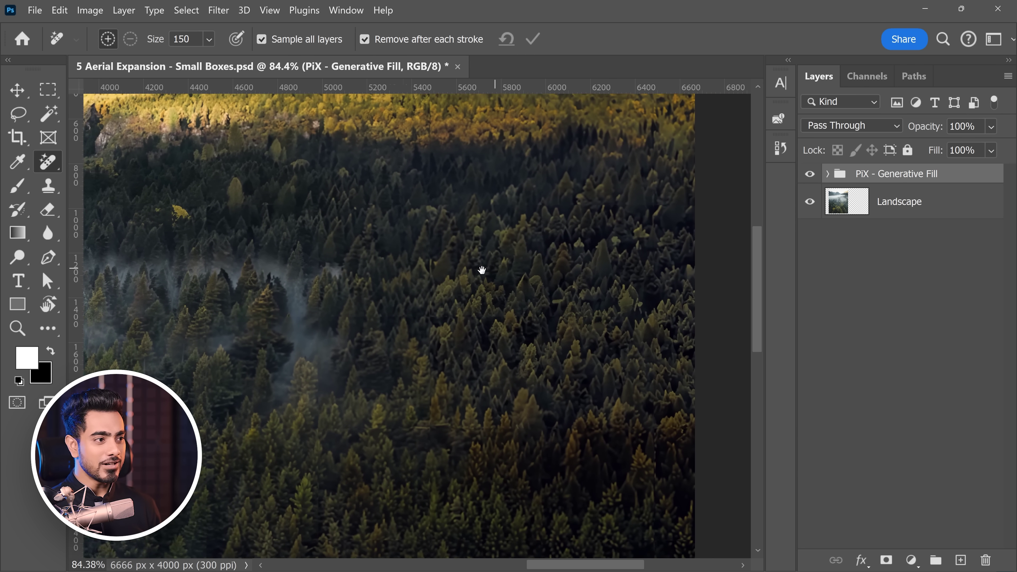
scroll(558, 257, "up", 5)
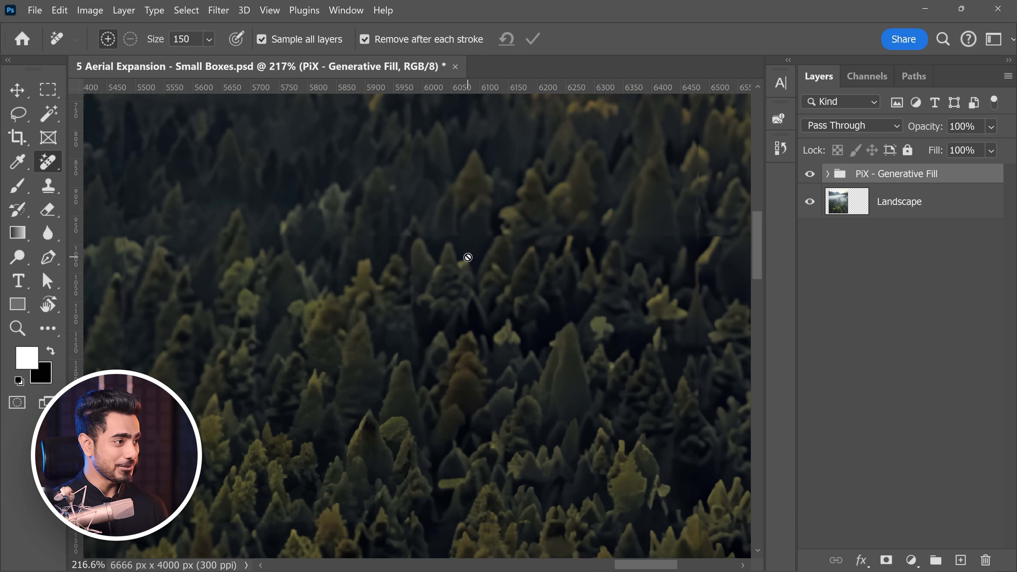
key("ctrl+0")
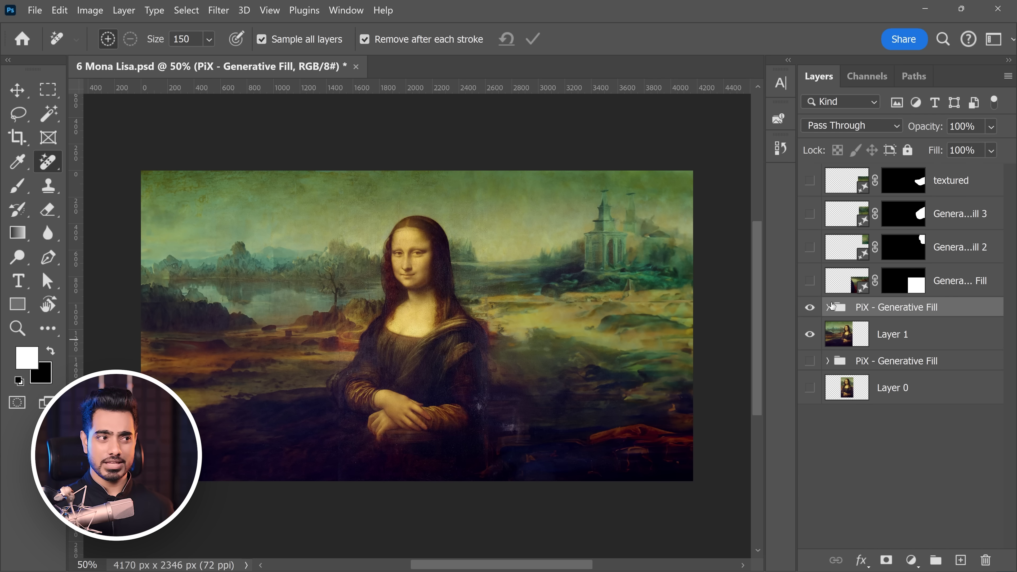
- Turn on the Generative Fill 2, Generative Fill 3 and textured layers to reveal water and a boat
left_click(810, 246)
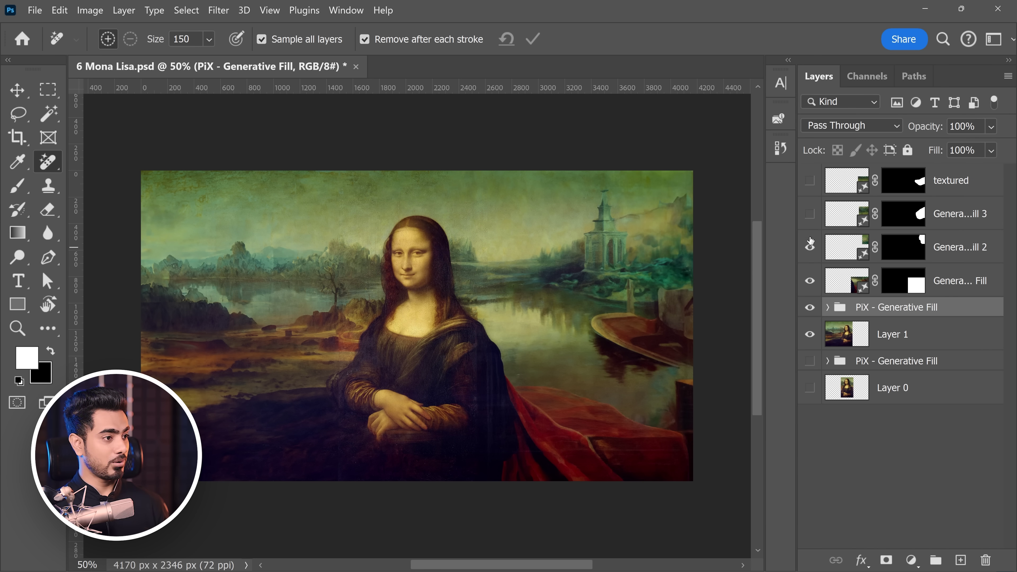
left_click(809, 216)
left_click(808, 191)
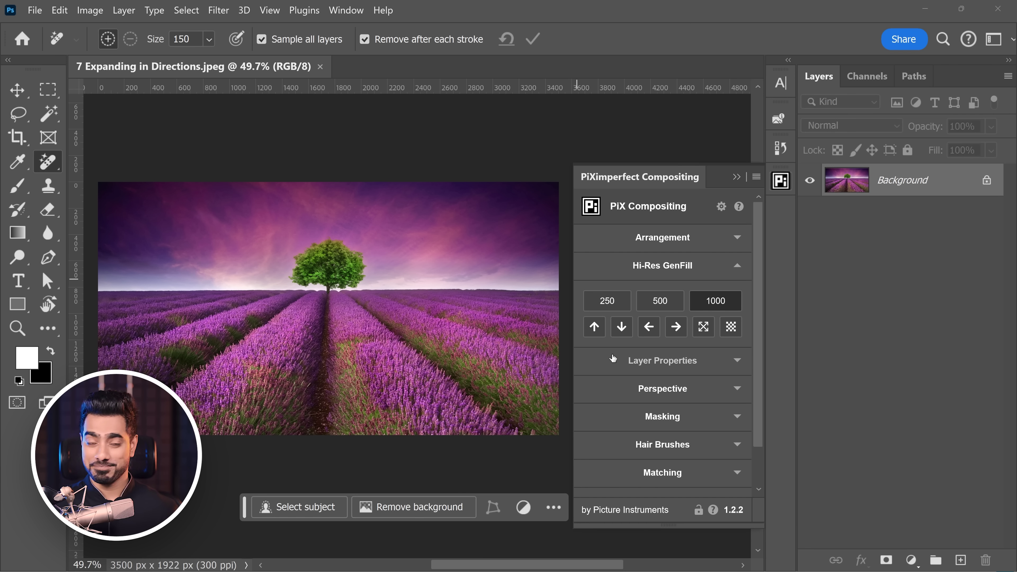
- Use the Hi-Res GenFill down-arrow button to expand the lavender field downward
scroll(383, 299, "down", 2)
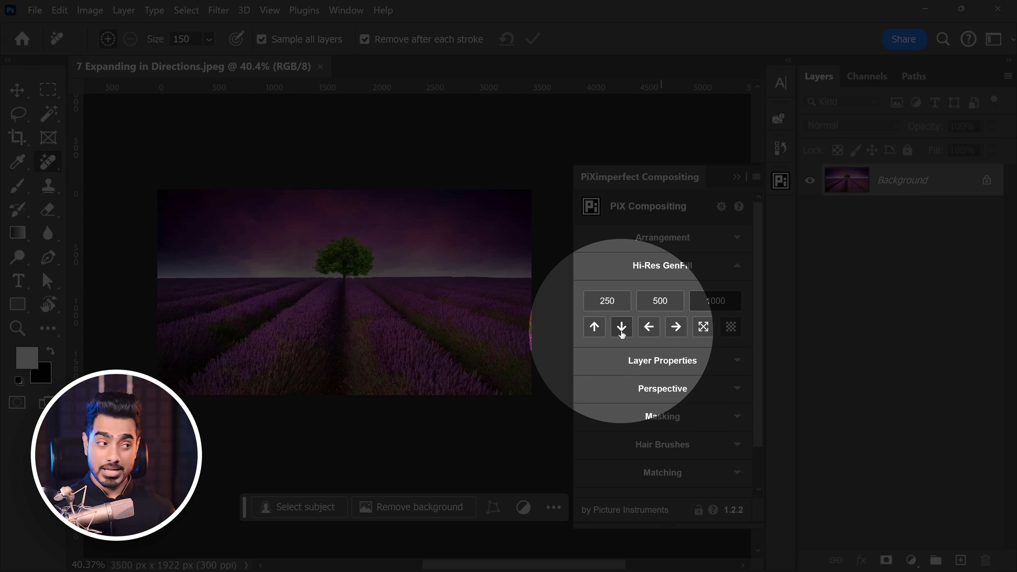
left_click(621, 326)
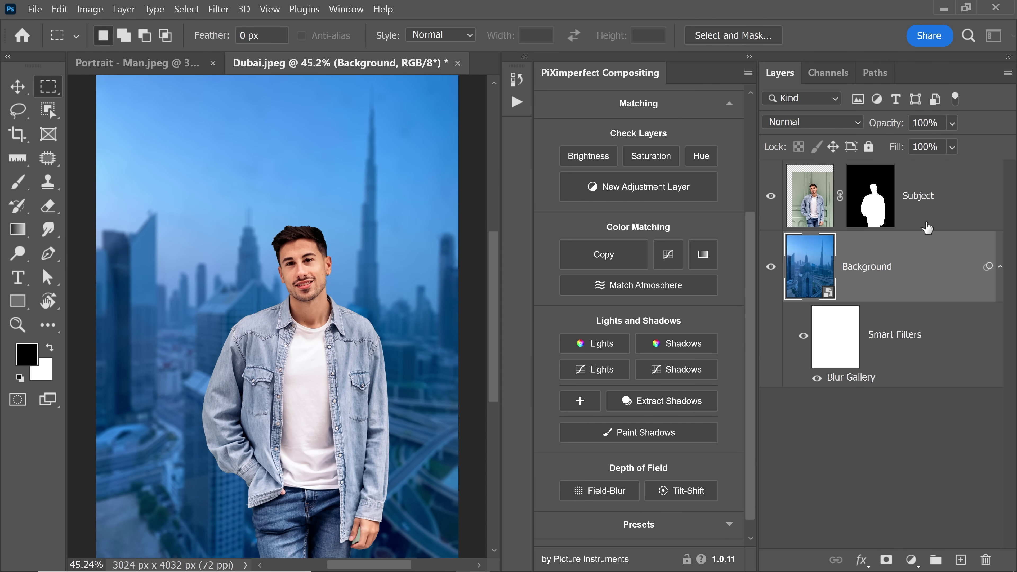
- Colour-match the man to Dubai, extract the wall photo's shadows, and apply random presets for a sunset grade
left_click(914, 221)
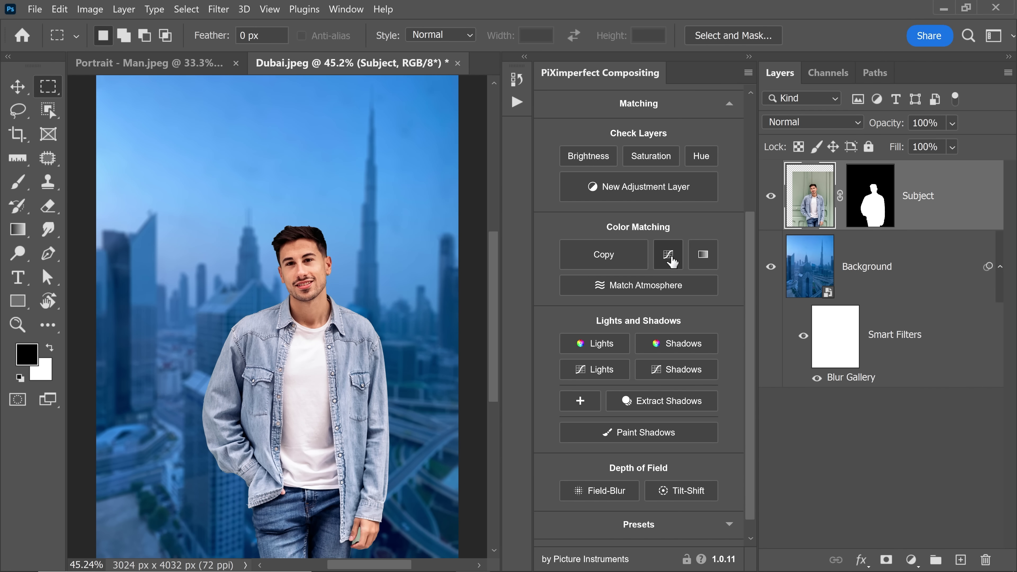
left_click(668, 264)
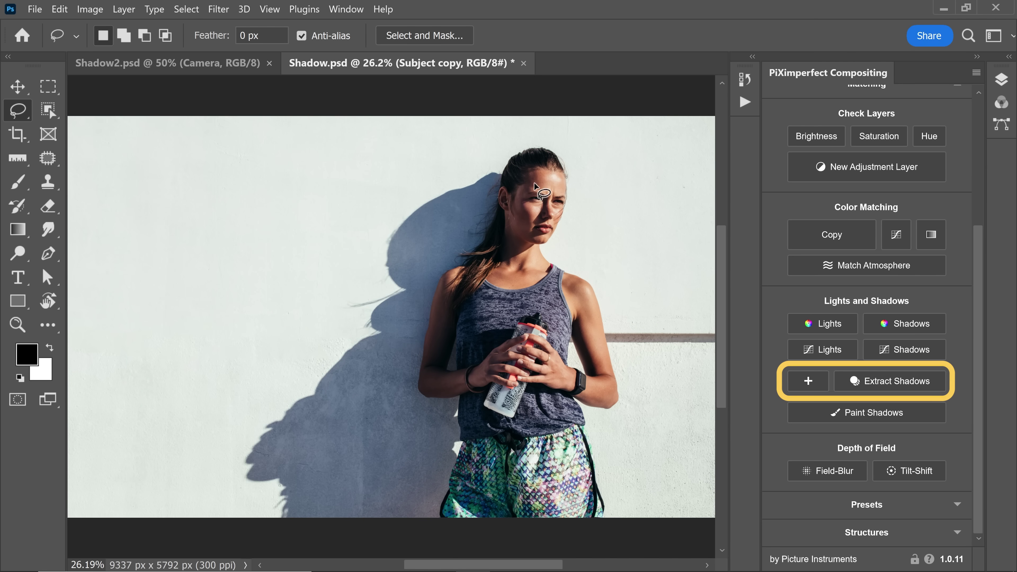
left_click(890, 390)
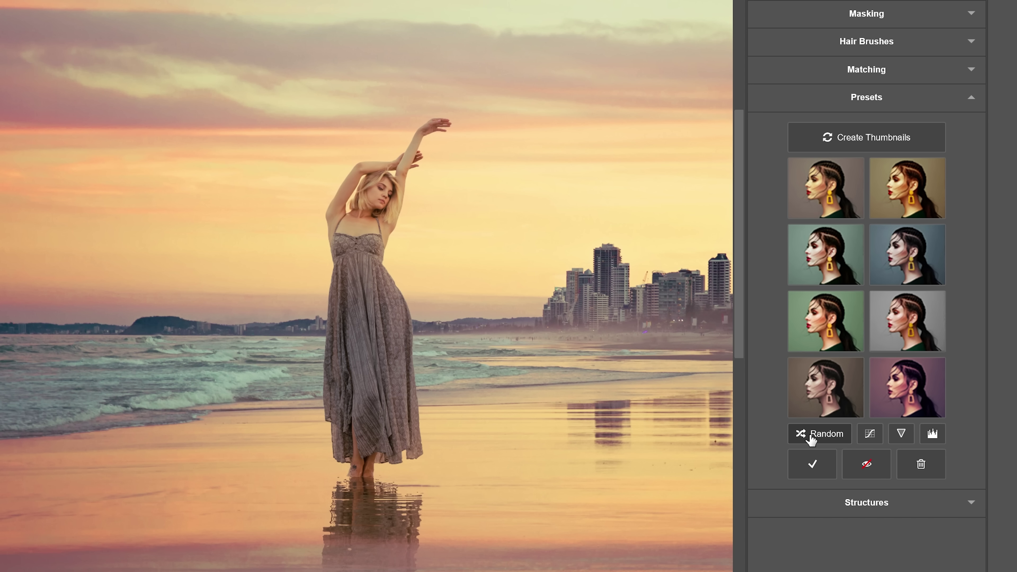
left_click(809, 437)
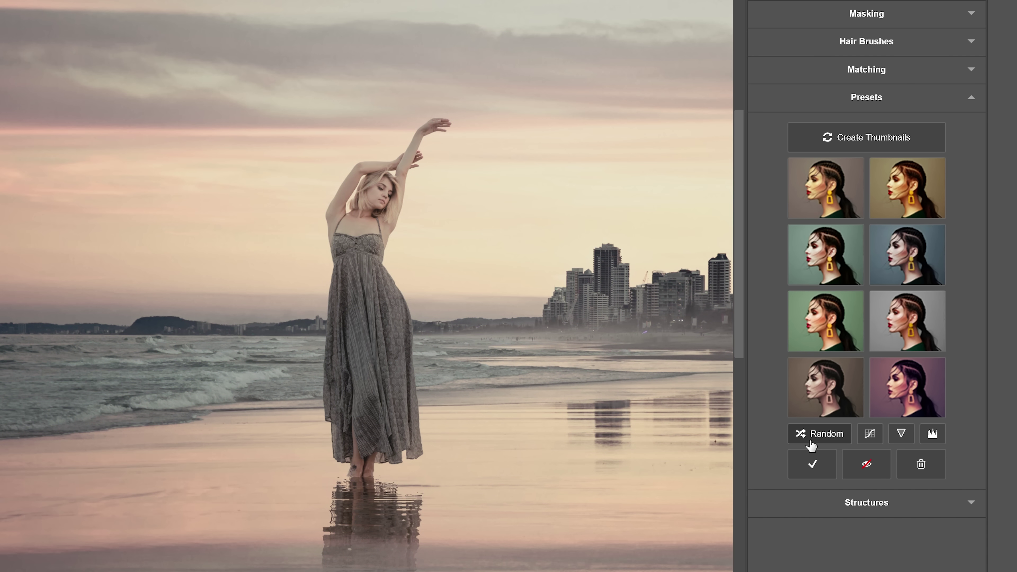
left_click(809, 440)
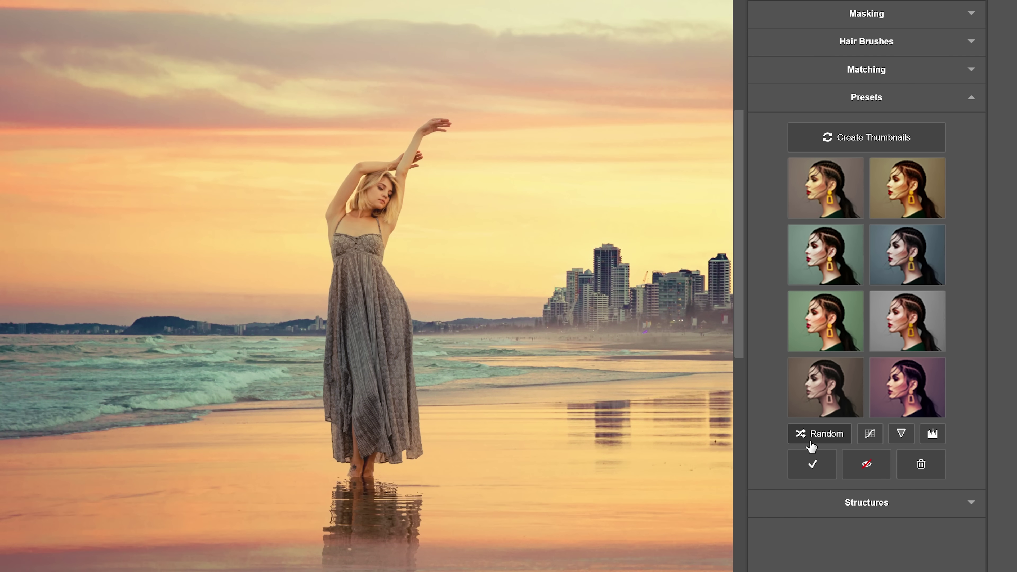